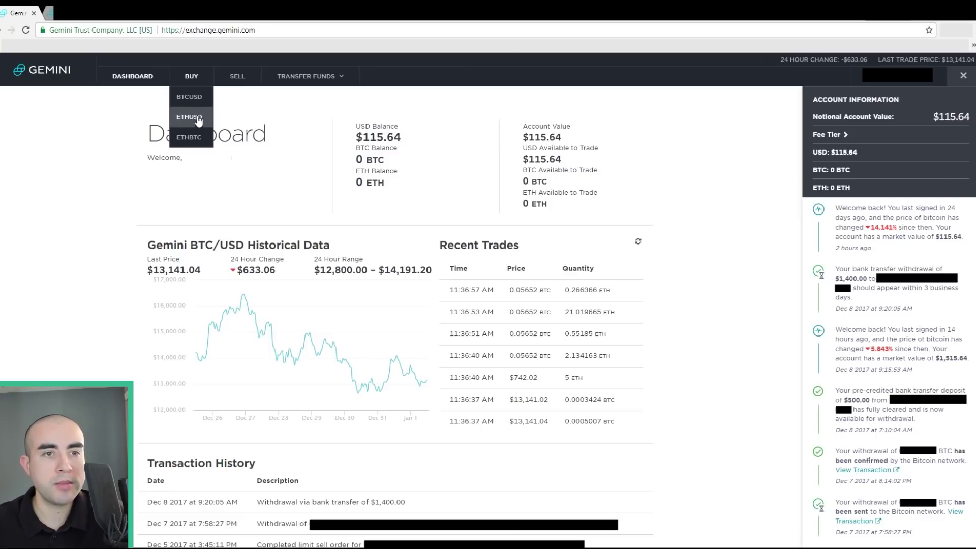
# Step: Open the BTCUSD buy form and prepare a Market order with a total of 115 USD
pyautogui.click(199, 101)
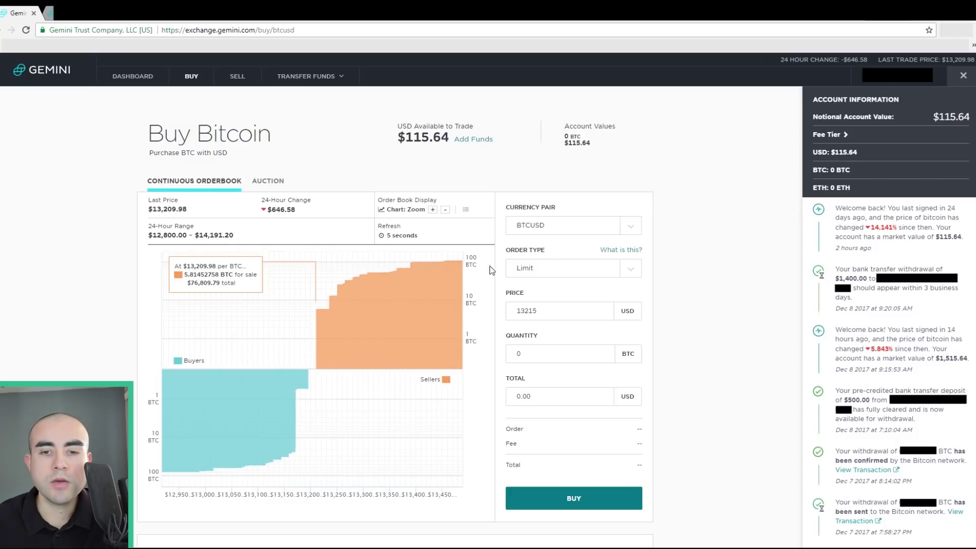
pyautogui.click(635, 275)
pyautogui.scroll(-3, 613, 312)
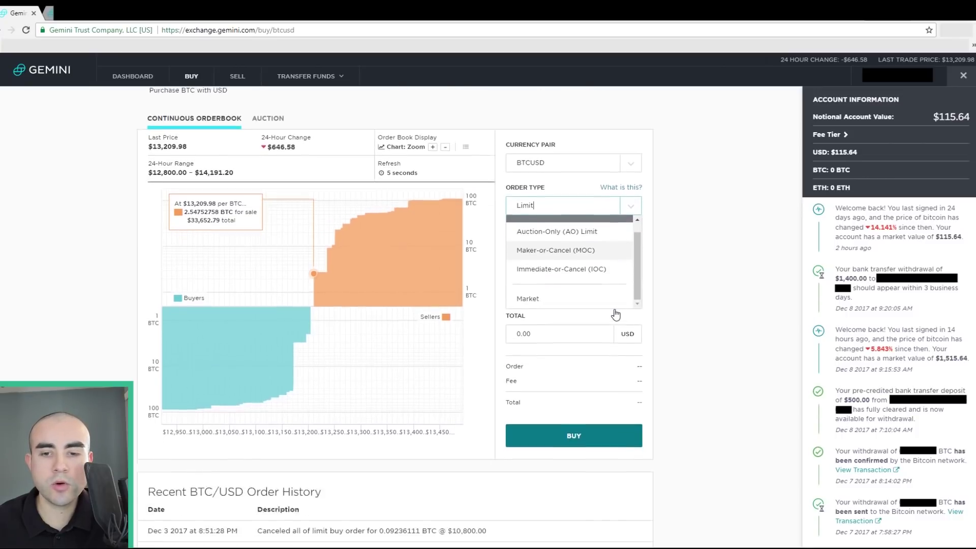
pyautogui.scroll(3, 616, 315)
pyautogui.scroll(1, 616, 316)
pyautogui.scroll(-1, 617, 318)
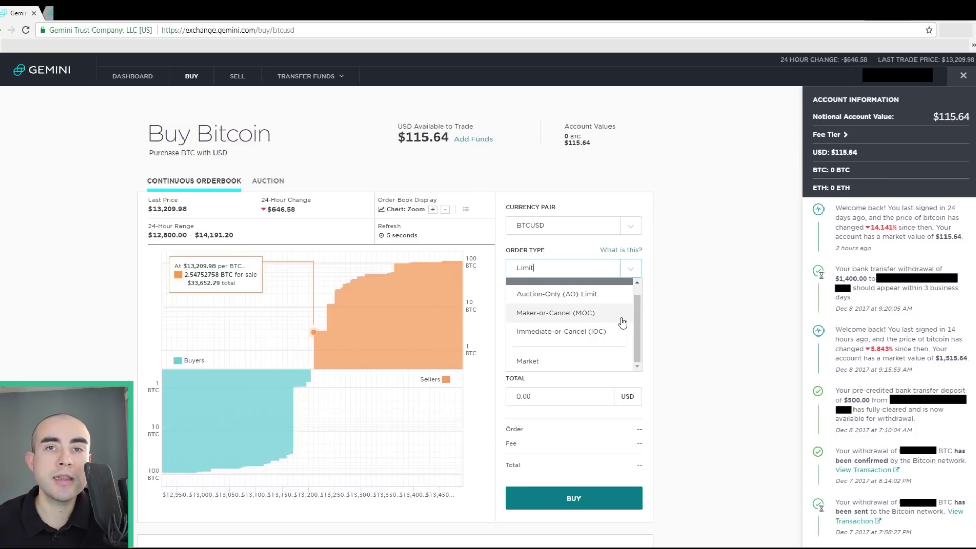
pyautogui.click(527, 362)
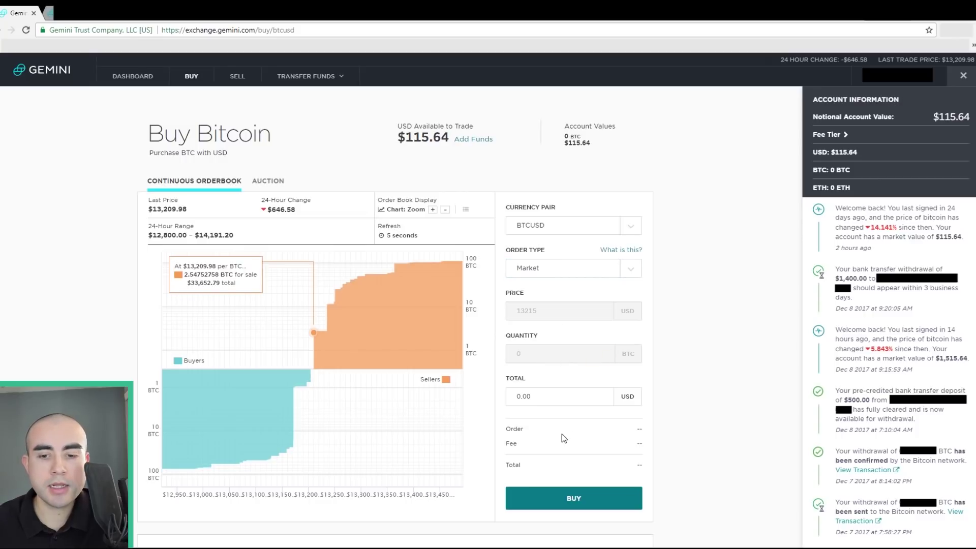
pyautogui.click(548, 401)
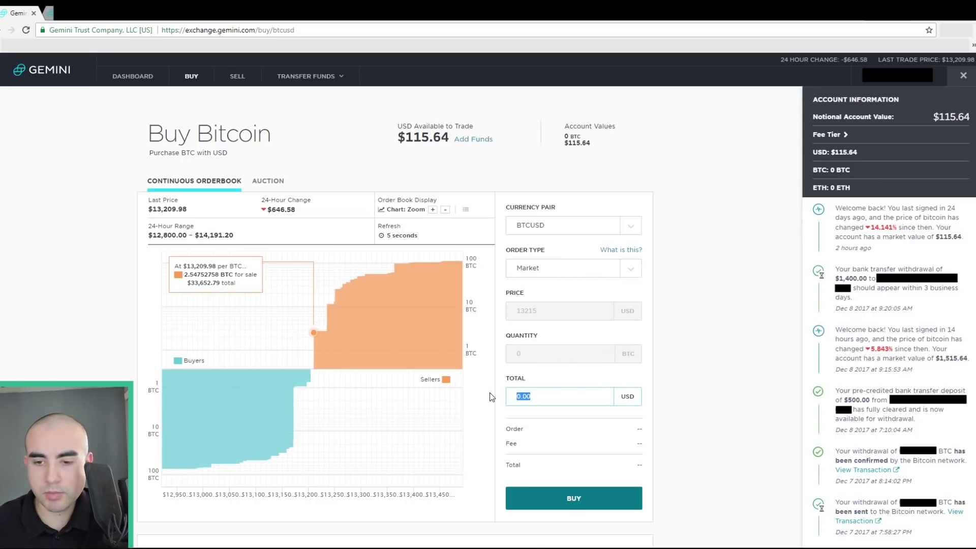
pyautogui.write('115')
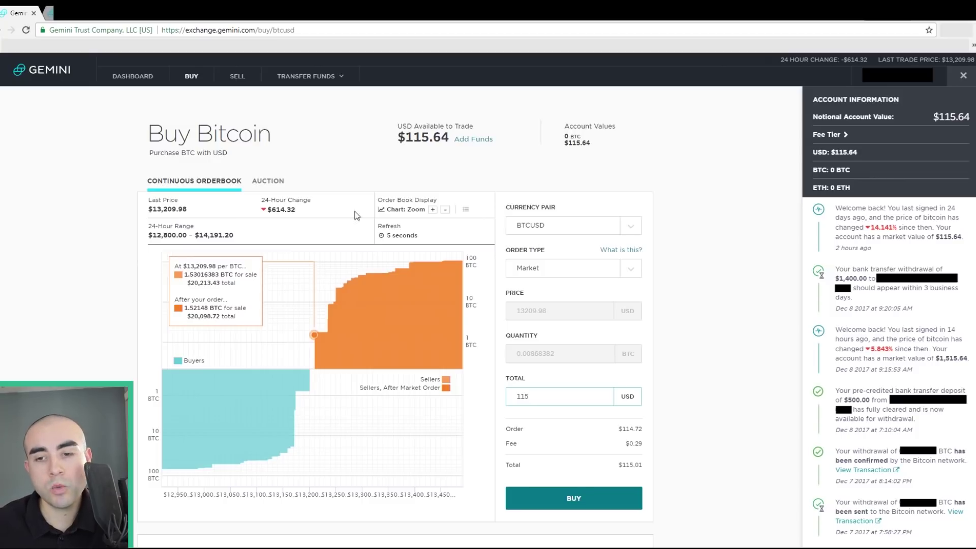
# Step: Switch the buy order type to Limit and set the price to 12,995 USD
pyautogui.click(634, 275)
pyautogui.scroll(1, 553, 326)
pyautogui.click(541, 285)
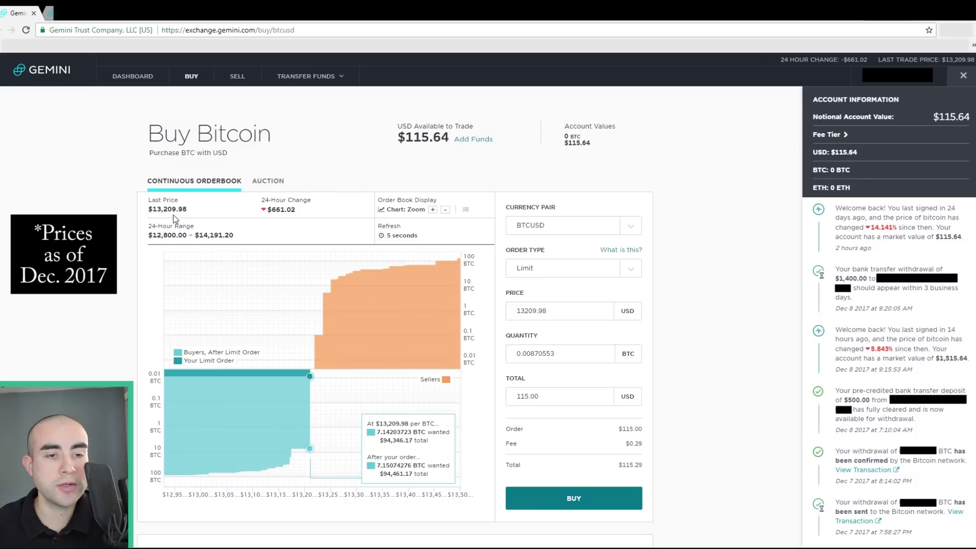
pyautogui.doubleClick(531, 310)
pyautogui.write('1')
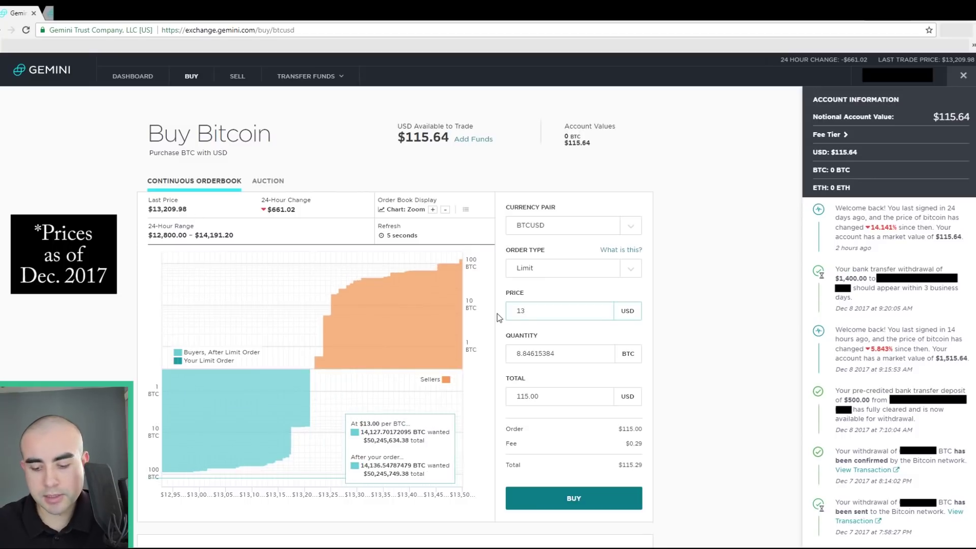
pyautogui.write('2')
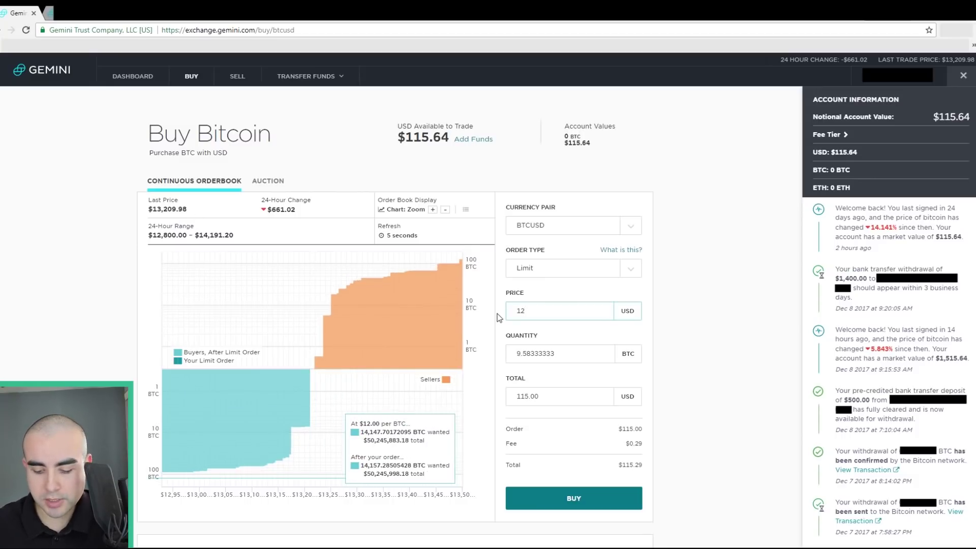
pyautogui.write(',995')
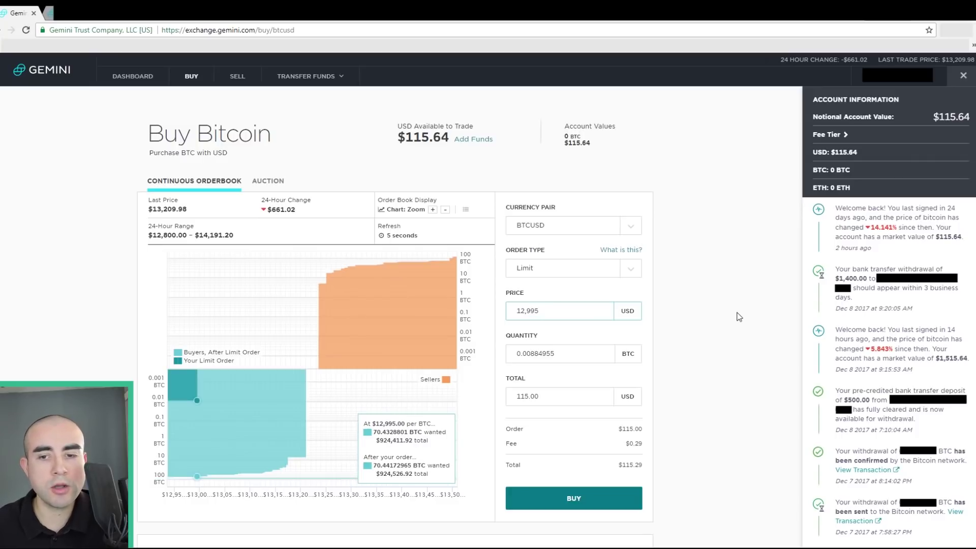
pyautogui.click(688, 332)
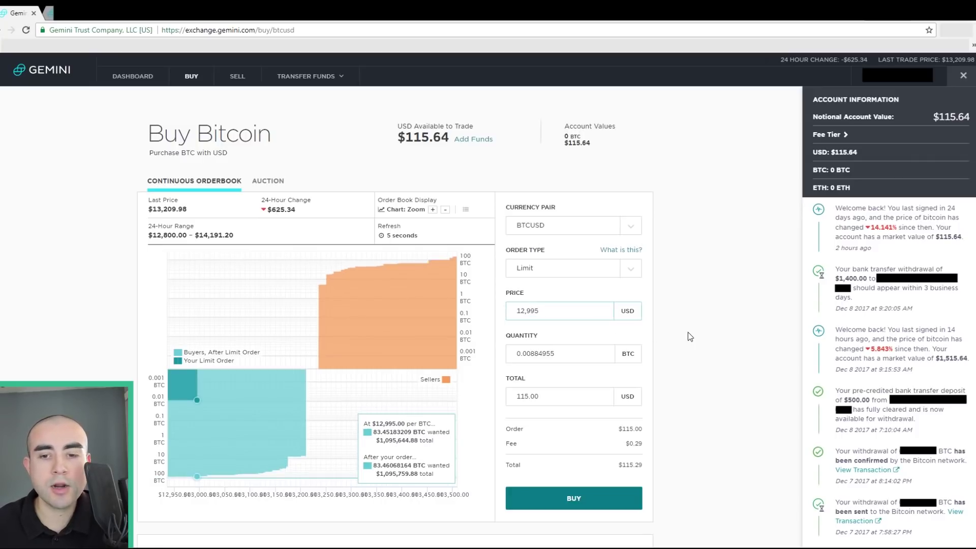
# Step: Re-enter 115 USD as the total of the limit buy order
pyautogui.click(566, 355)
pyautogui.click(560, 401)
pyautogui.write('115')
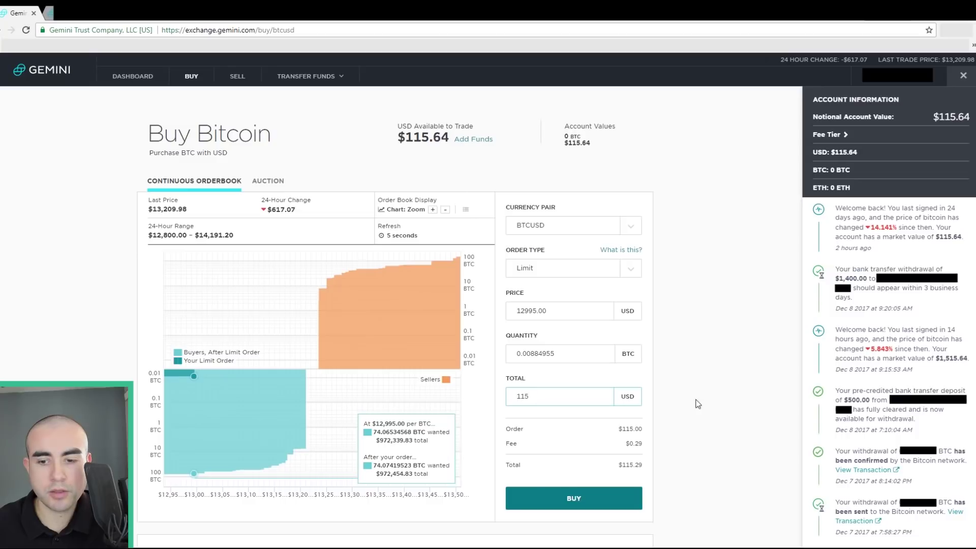
pyautogui.click(653, 456)
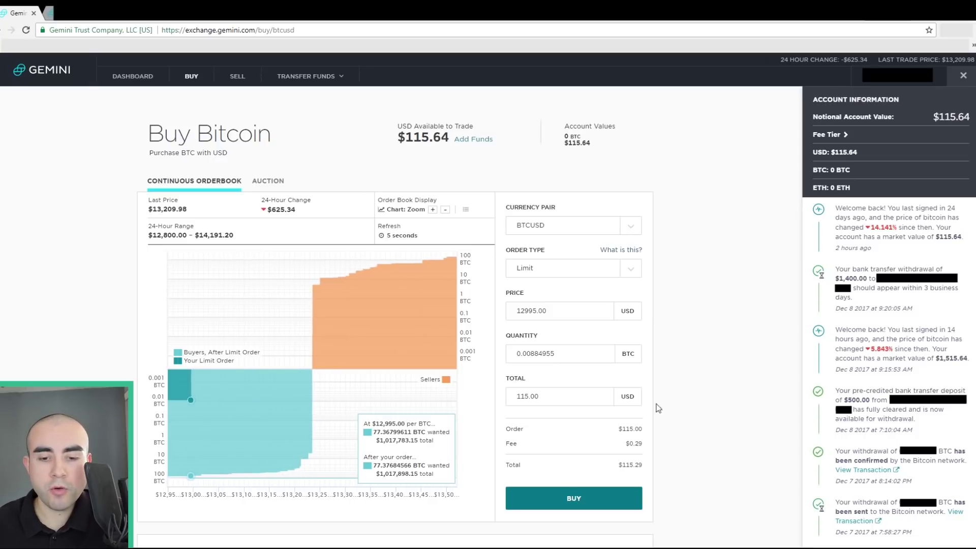
# Step: Look through the available order types and open the reference page explaining each of them
pyautogui.click(636, 271)
pyautogui.scroll(-1, 638, 313)
pyautogui.moveTo(639, 317); pyautogui.dragTo(642, 329)
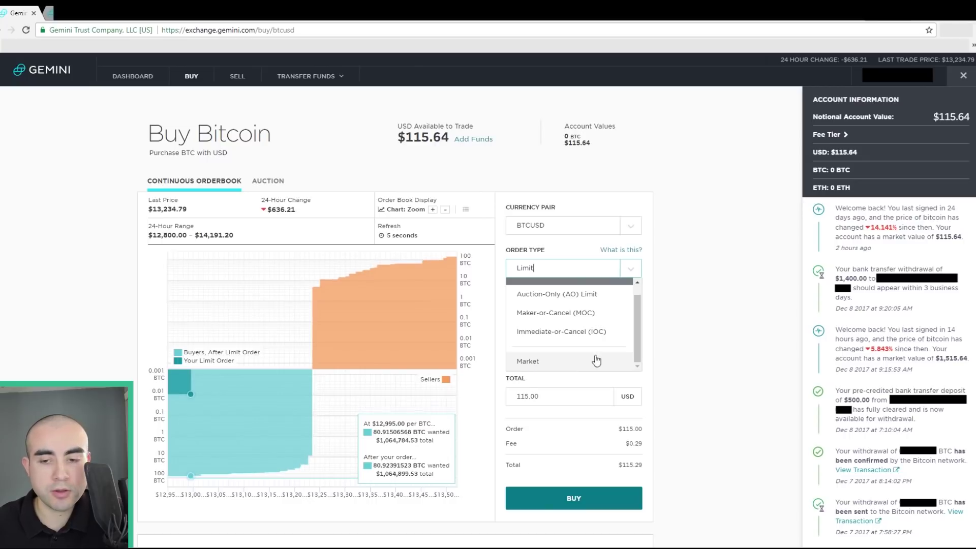
pyautogui.moveTo(637, 319); pyautogui.dragTo(637, 312)
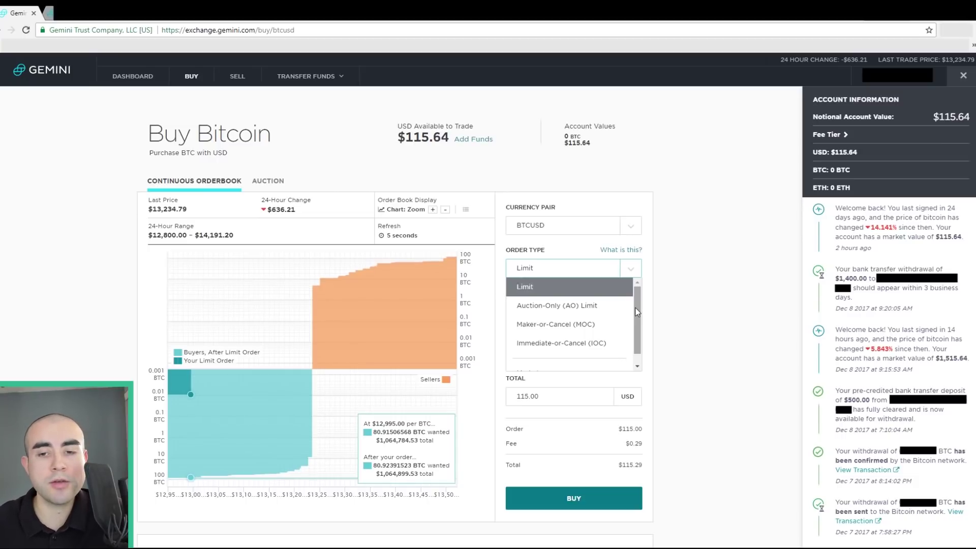
pyautogui.moveTo(637, 312); pyautogui.dragTo(641, 331)
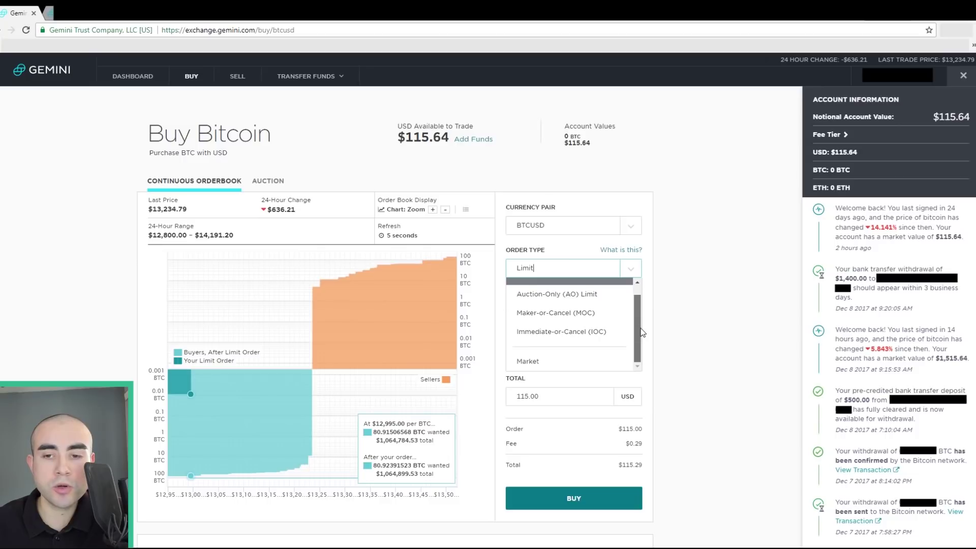
pyautogui.click(623, 251)
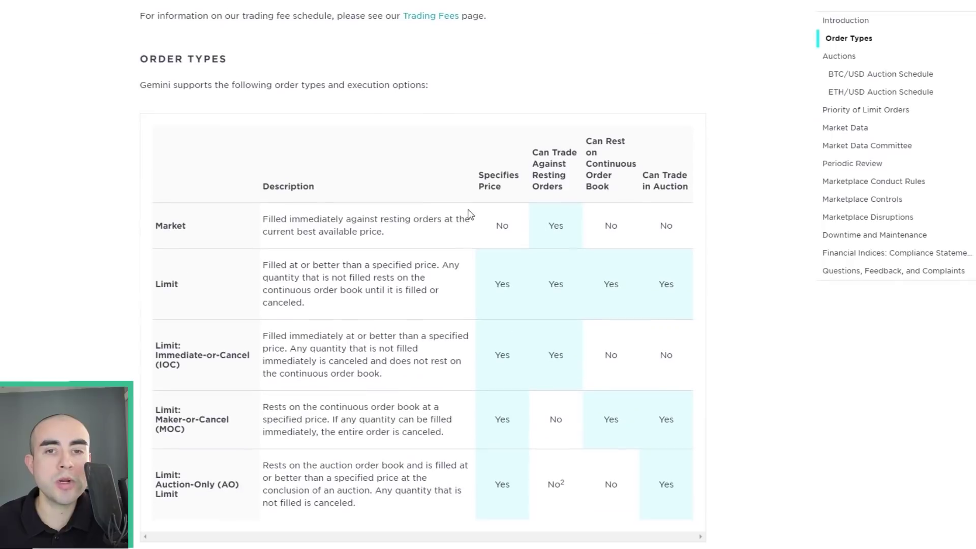
pyautogui.scroll(-2, 496, 259)
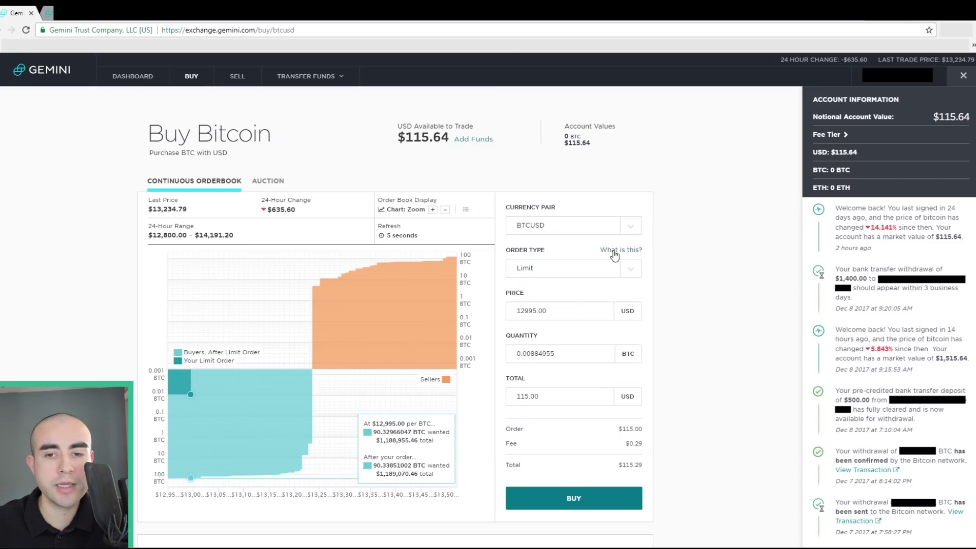
# Step: Set the limit buy price to 13,200 USD
pyautogui.moveTo(565, 313); pyautogui.dragTo(484, 311)
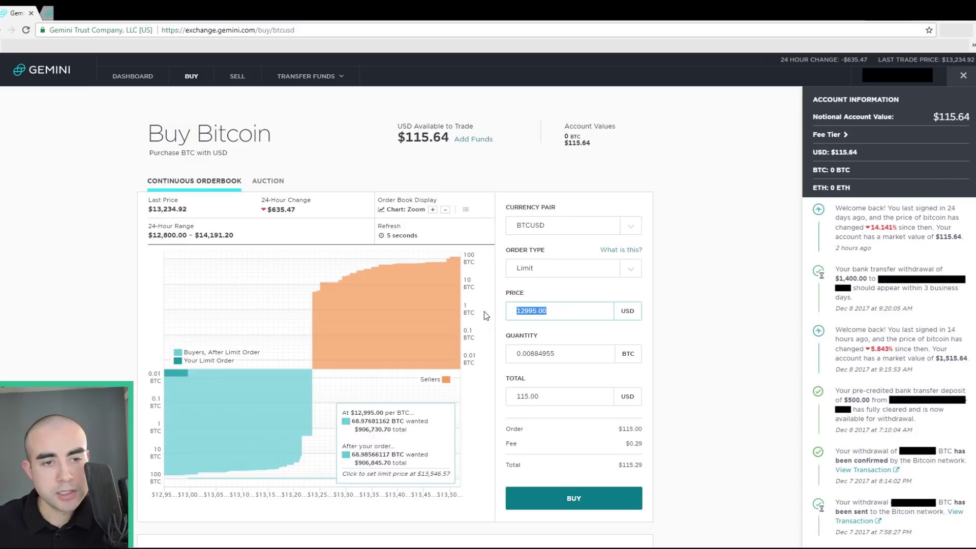
pyautogui.write('13,')
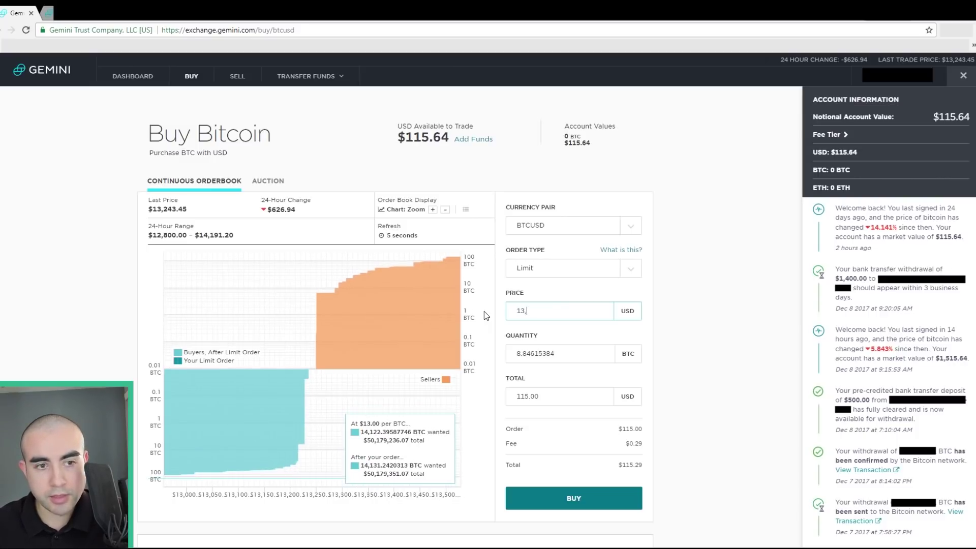
pyautogui.write('200')
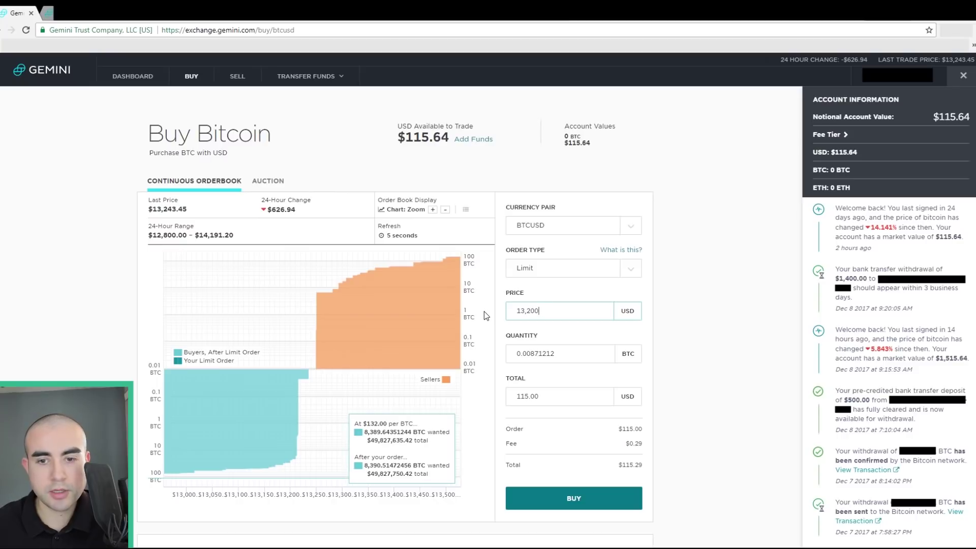
# Step: Set the order total to 115.35 USD, then submit and confirm the limit buy order
pyautogui.click(556, 404)
pyautogui.doubleClick(556, 405)
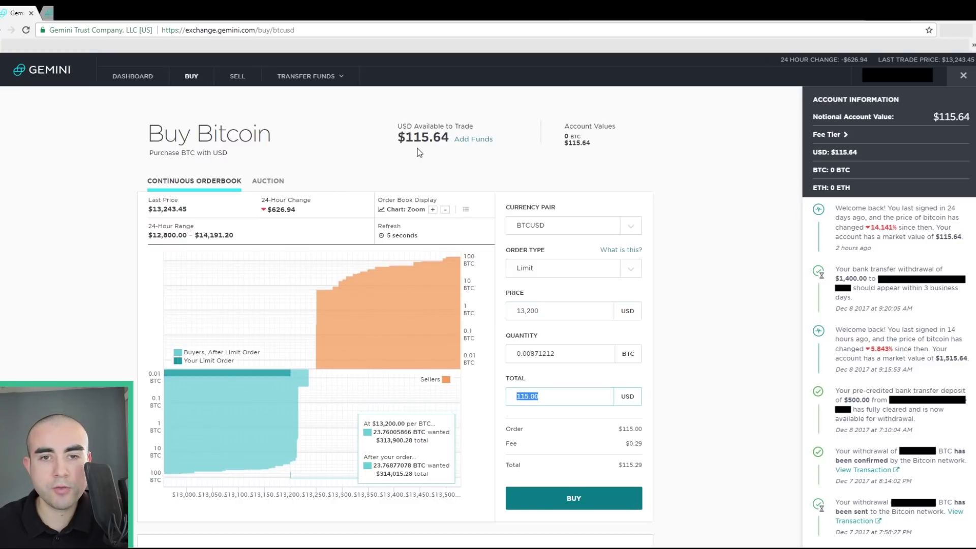
pyautogui.write('115')
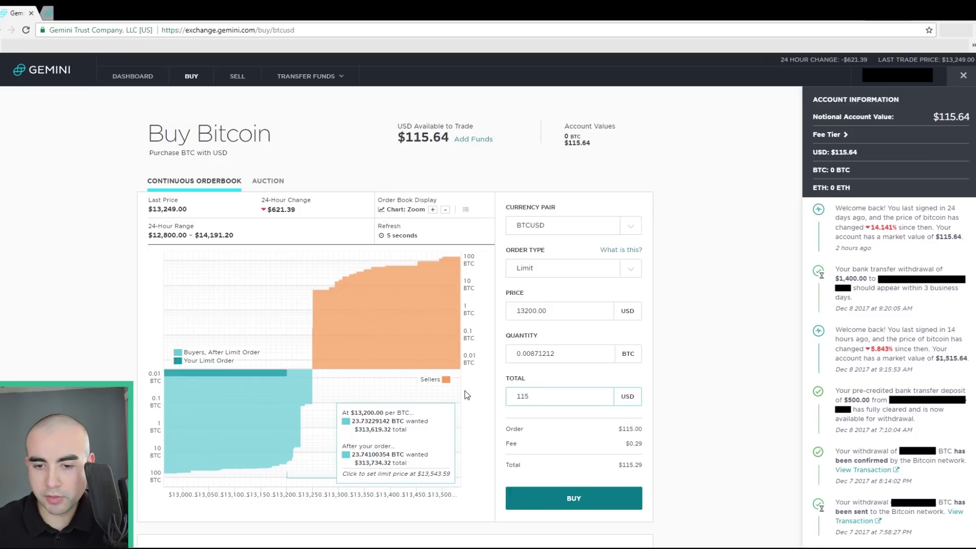
pyautogui.write('.35')
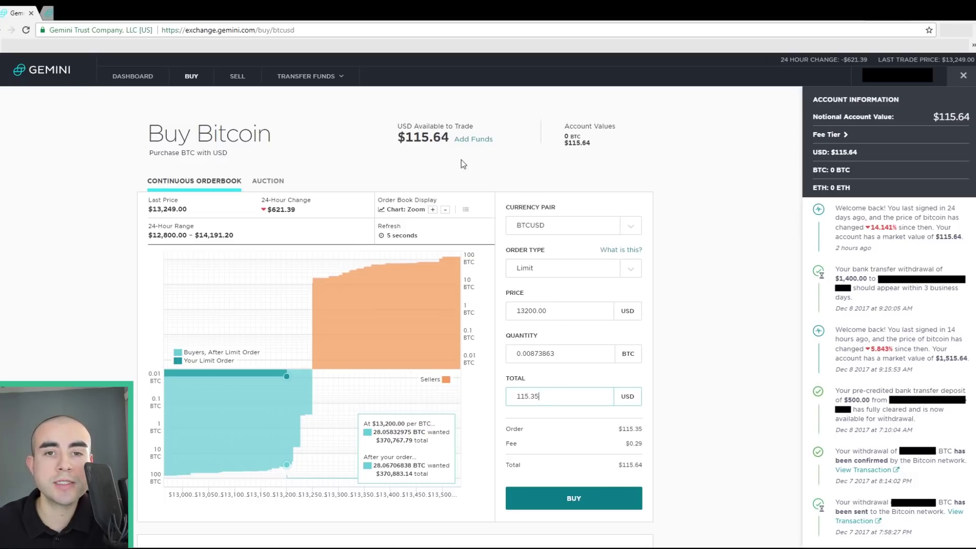
pyautogui.click(600, 502)
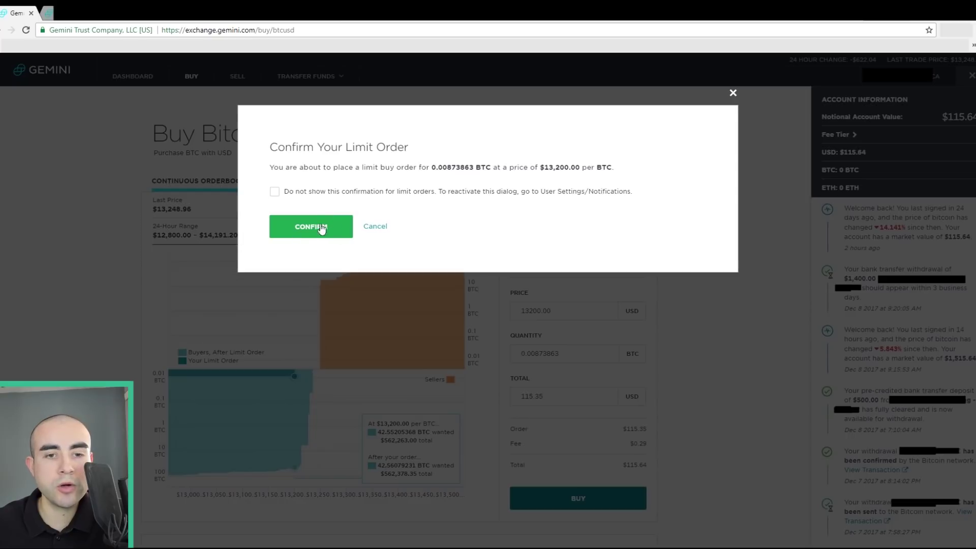
pyautogui.click(336, 233)
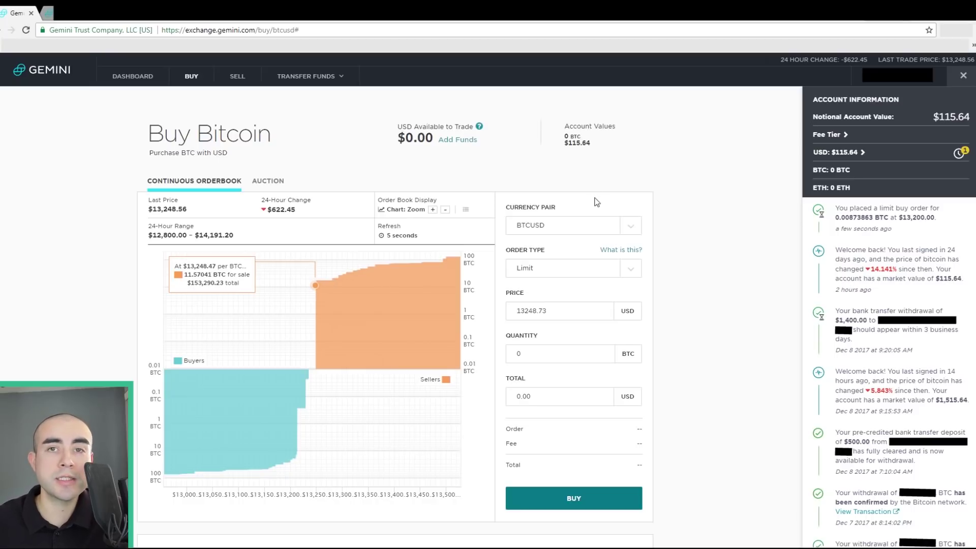
# Step: Examine the new limit buy order's description, price, fulfilment status and cancel option among the BTC/USD open orders
pyautogui.scroll(-3, 596, 202)
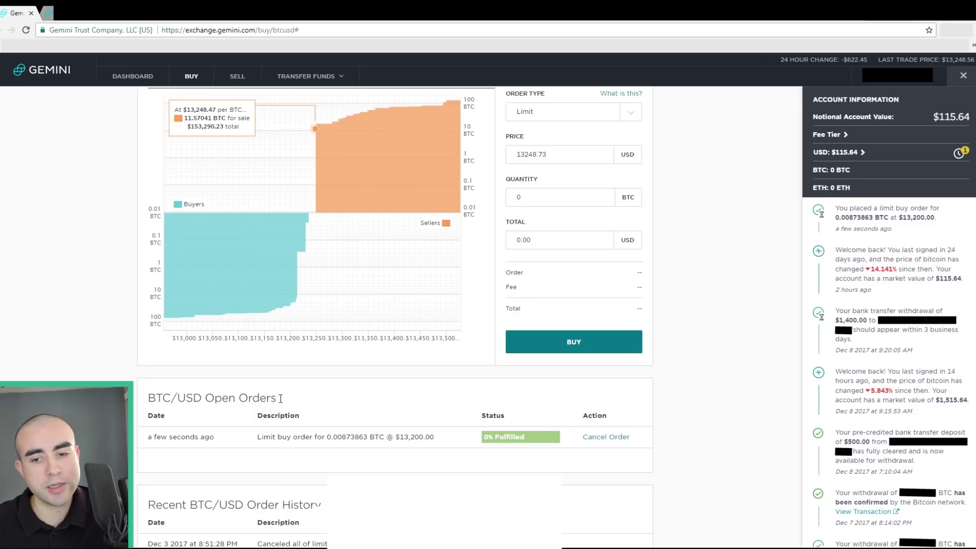
pyautogui.moveTo(147, 424)
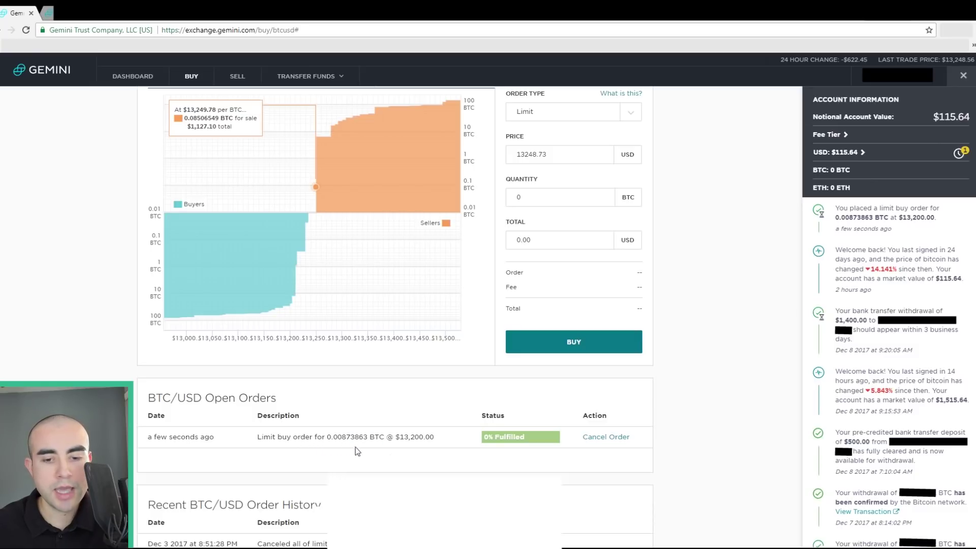
pyautogui.moveTo(399, 441); pyautogui.dragTo(433, 444)
pyautogui.click(439, 456)
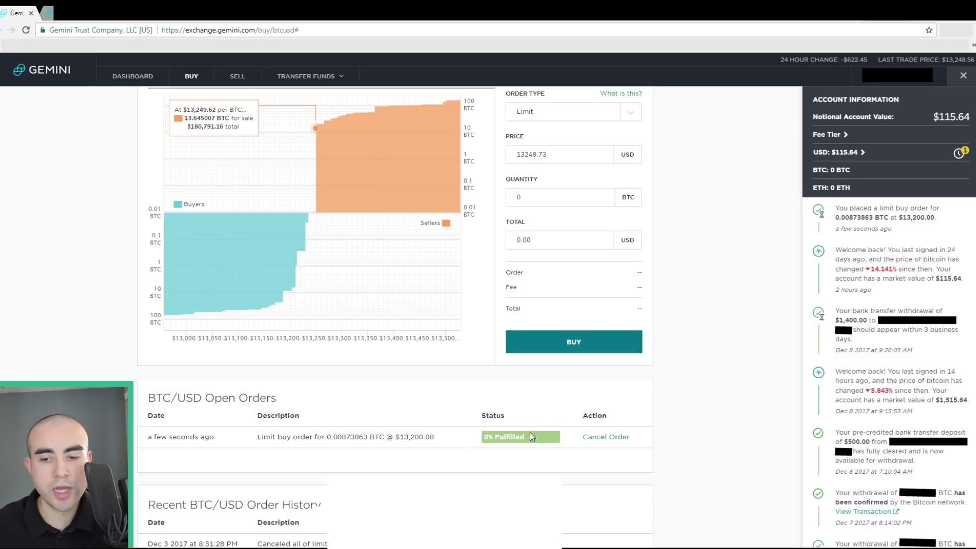
pyautogui.scroll(1, 508, 456)
pyautogui.scroll(-1, 560, 464)
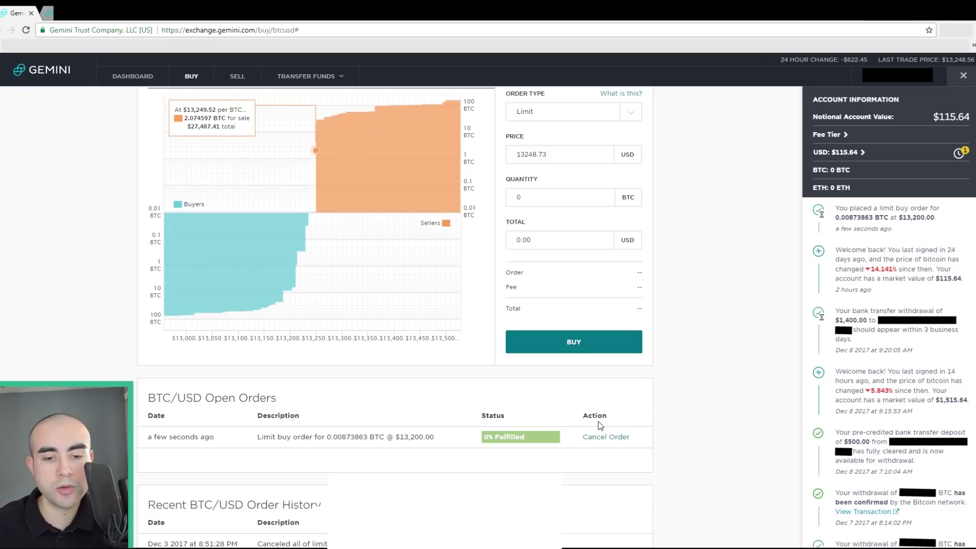
pyautogui.scroll(1, 599, 424)
pyautogui.scroll(1, 630, 427)
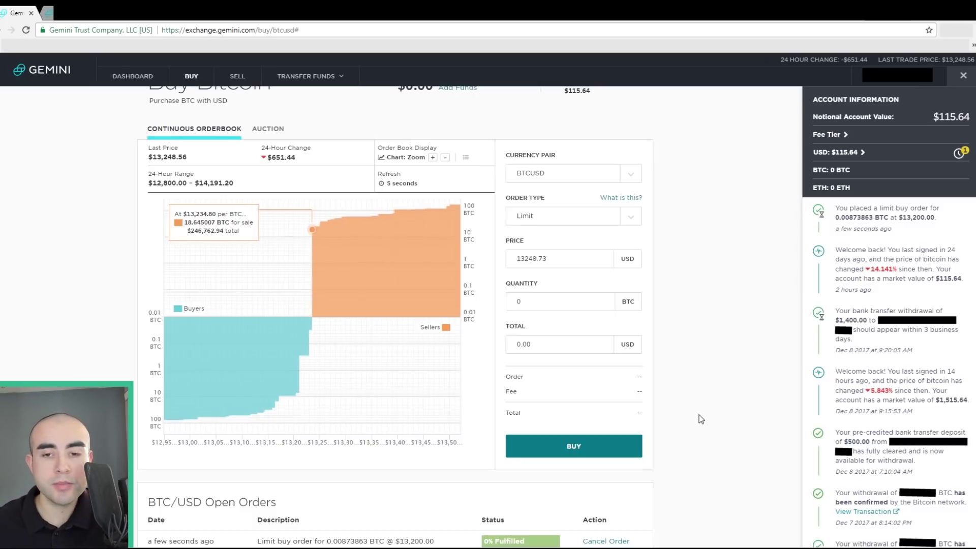
# Step: Open the BTCUSD sell page to view its order form
pyautogui.scroll(1, 684, 410)
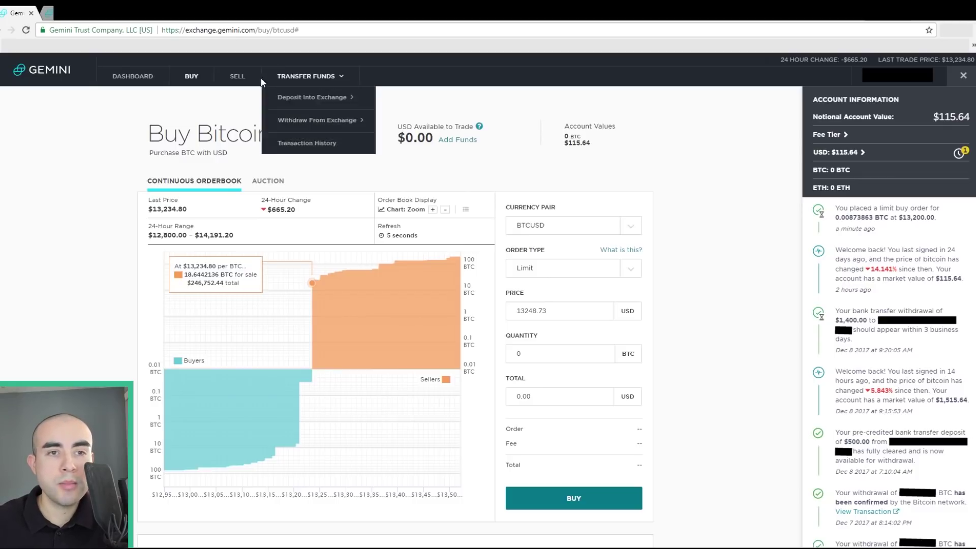
pyautogui.moveTo(243, 82)
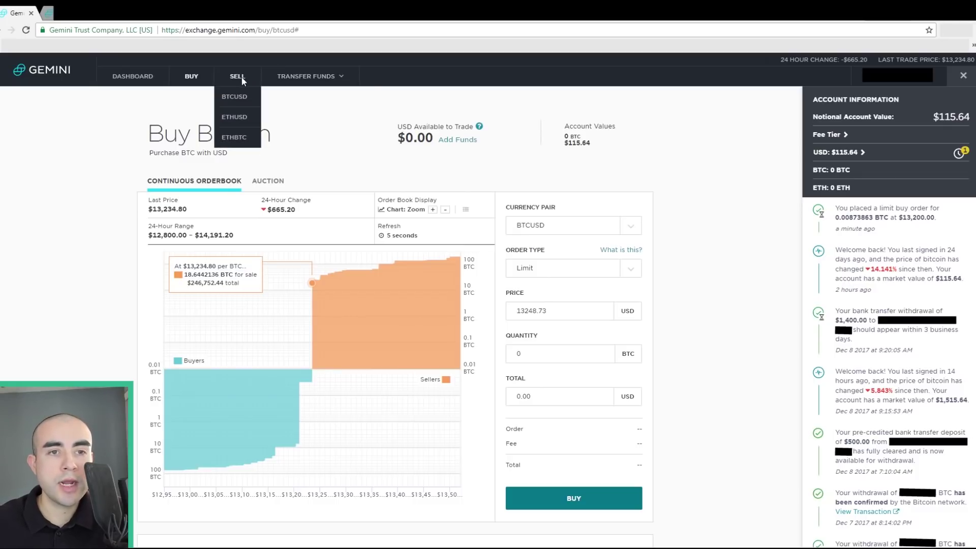
pyautogui.click(250, 103)
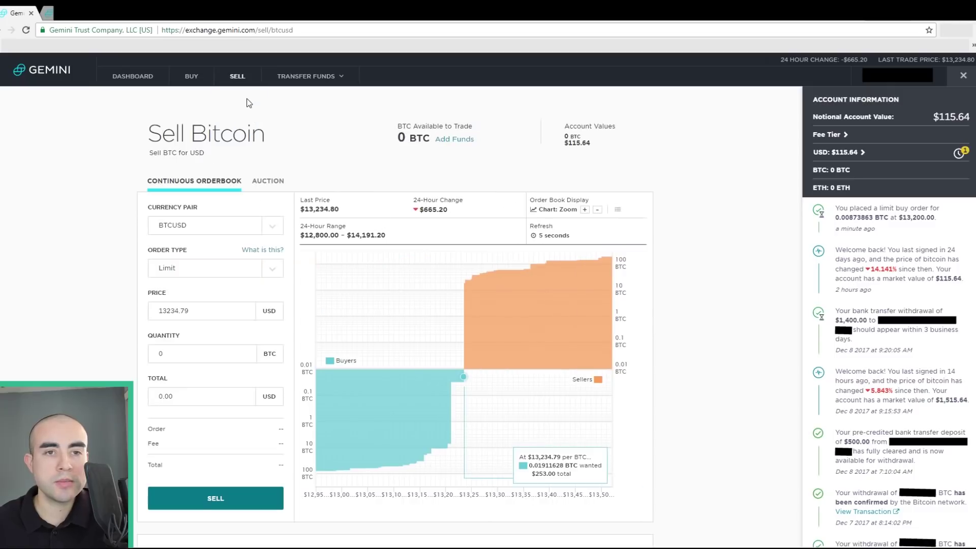
pyautogui.moveTo(250, 79)
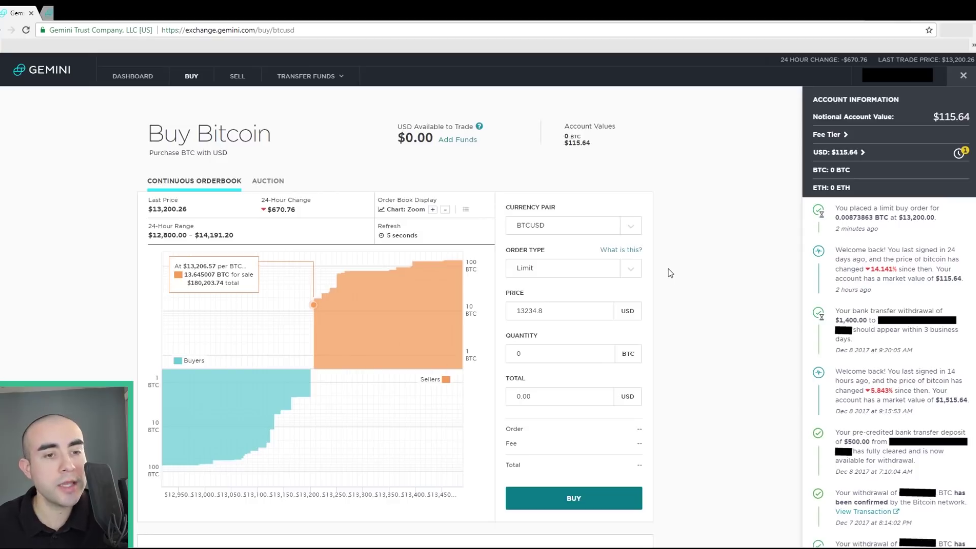
# Step: Cancel the open limit buy order for 0.00873863 BTC at 13,200 USD
pyautogui.scroll(-1, 639, 320)
pyautogui.scroll(-2, 640, 320)
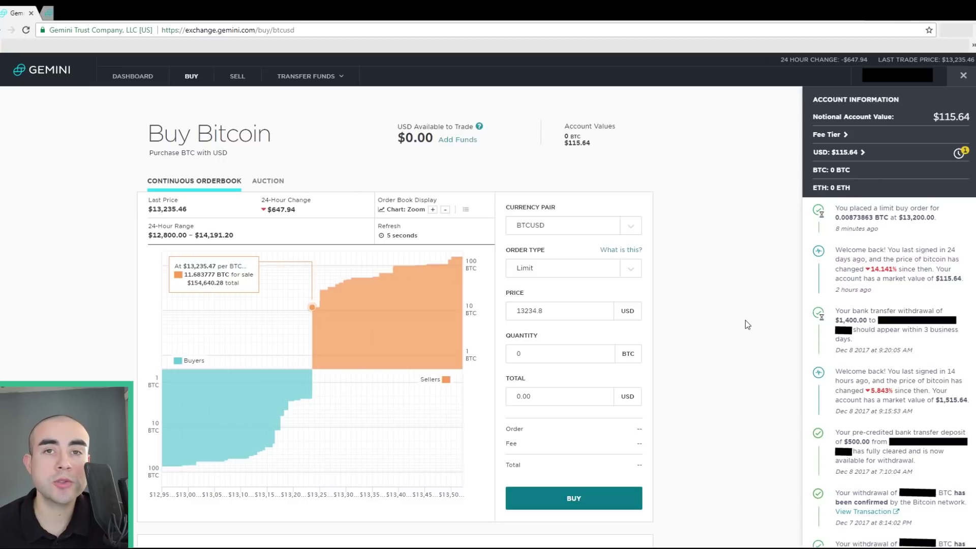
pyautogui.scroll(-2, 663, 329)
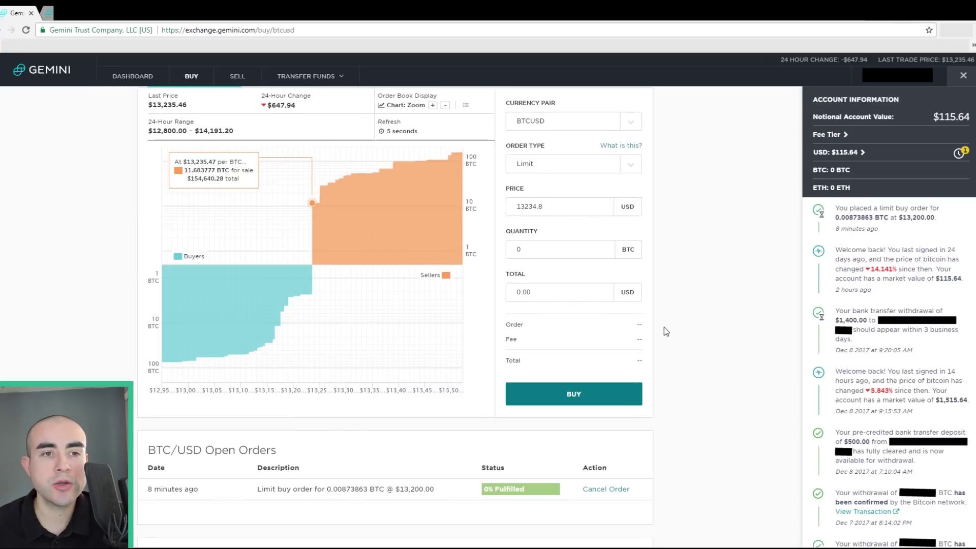
pyautogui.scroll(-2, 665, 331)
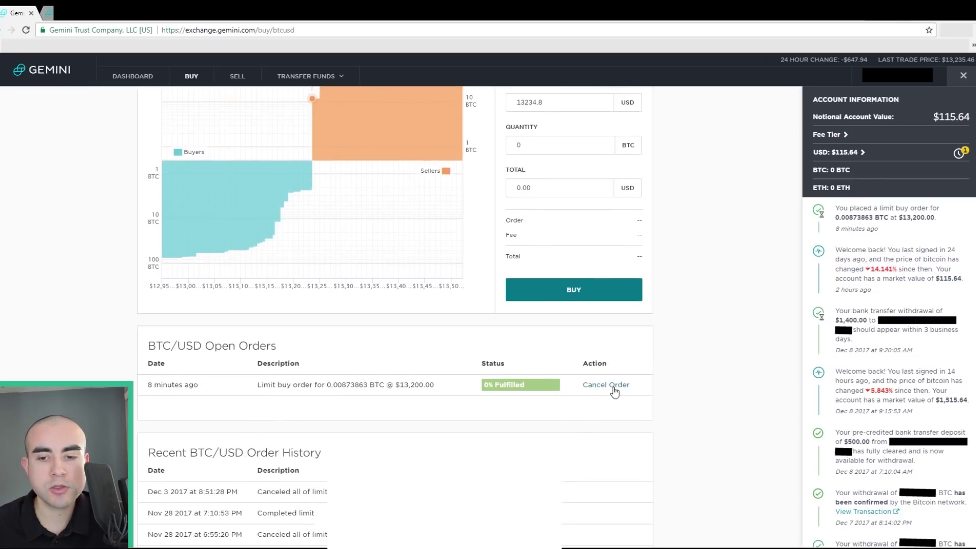
pyautogui.click(614, 390)
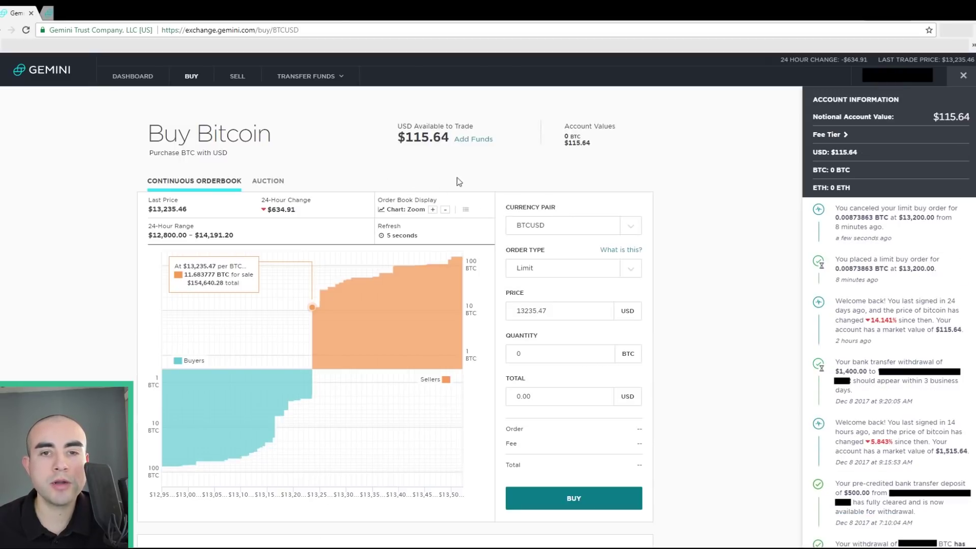
# Step: Choose Limit as the order type for the BTCUSD purchase and keep the price at 13,235.47 USD
pyautogui.click(566, 315)
pyautogui.click(563, 315)
pyautogui.click(632, 270)
pyautogui.click(565, 290)
pyautogui.moveTo(547, 312); pyautogui.dragTo(540, 314)
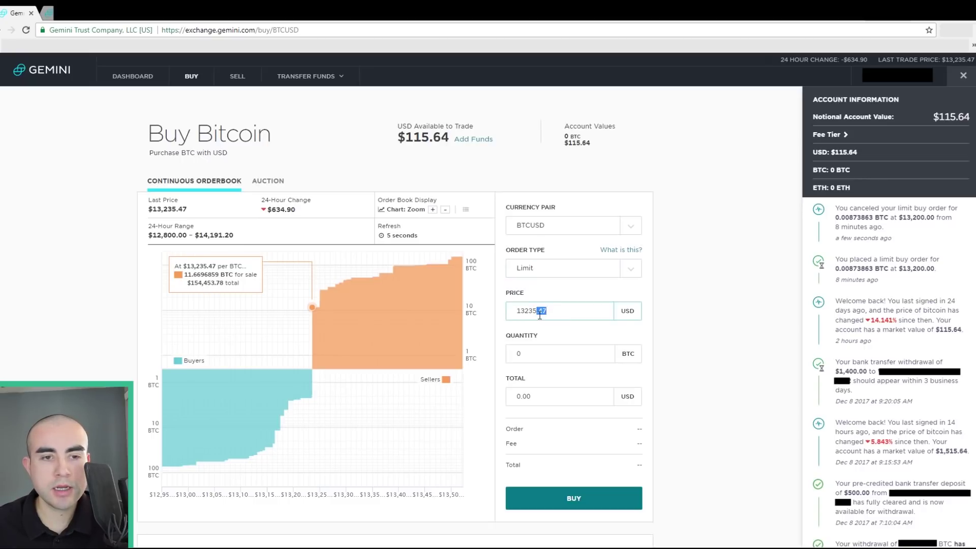
pyautogui.click(574, 317)
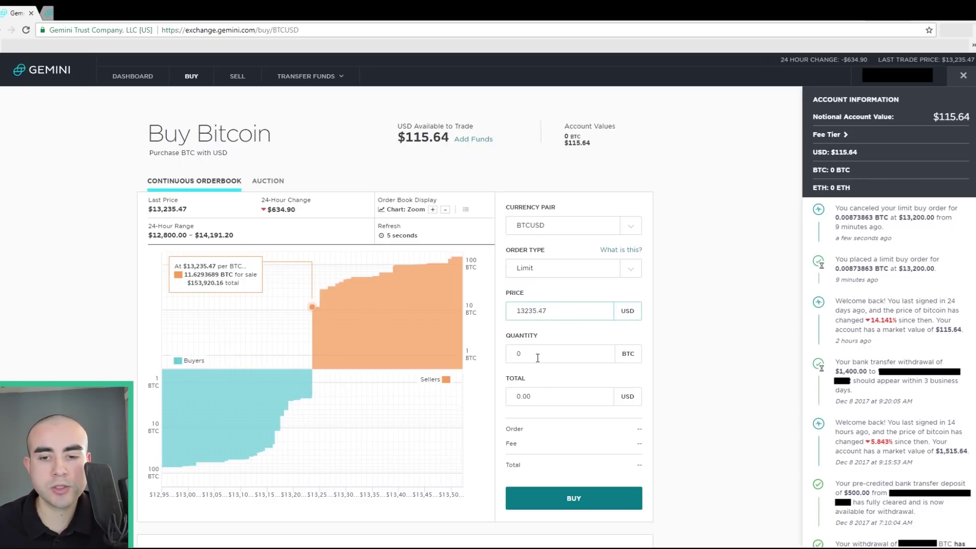
# Step: Set the purchase total to 115.35 USD, then submit and confirm the limit buy order
pyautogui.moveTo(549, 397); pyautogui.dragTo(491, 394)
pyautogui.write('1')
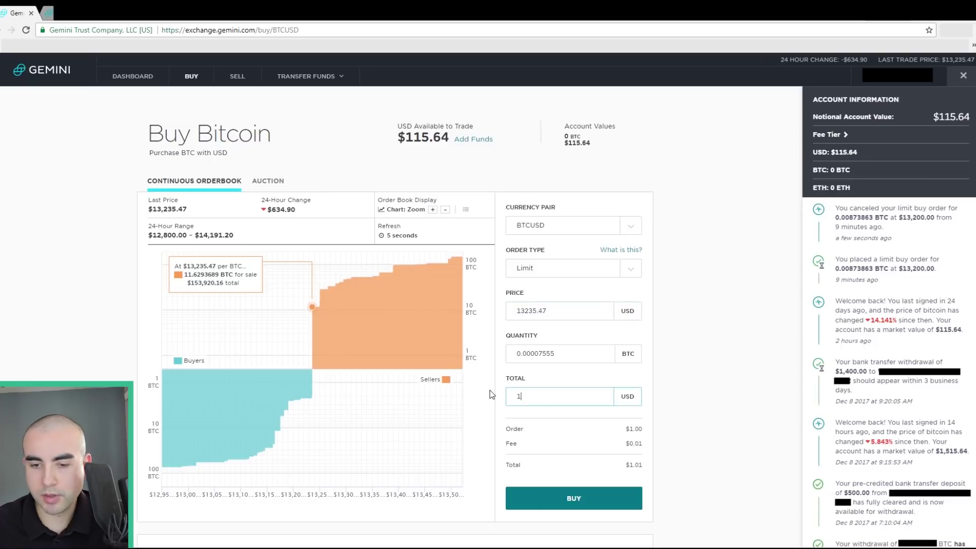
pyautogui.write('15.35')
pyautogui.click(492, 394)
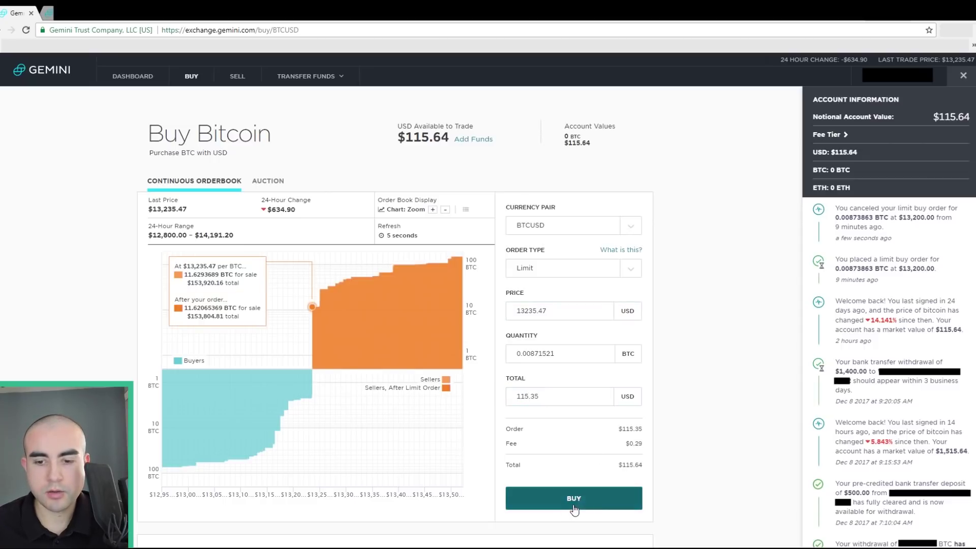
pyautogui.click(600, 506)
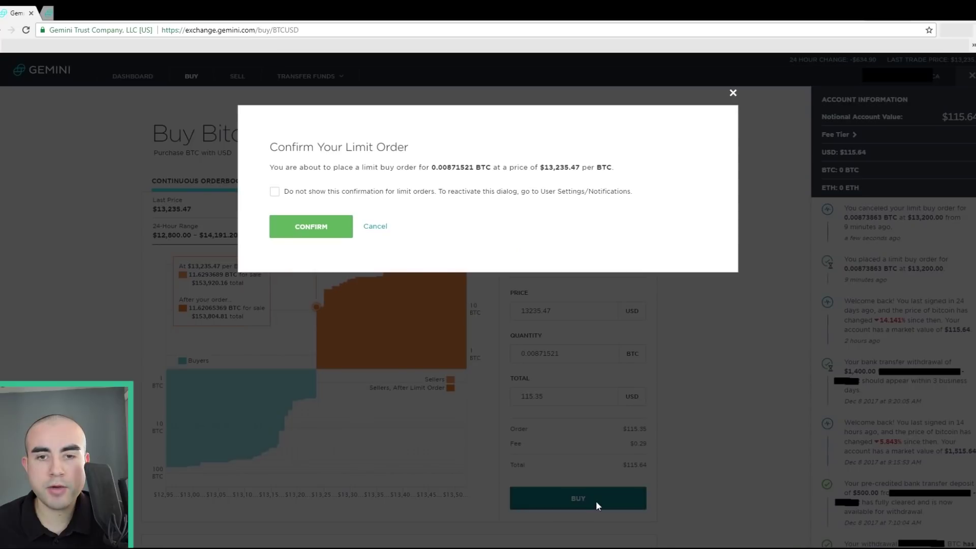
pyautogui.click(316, 228)
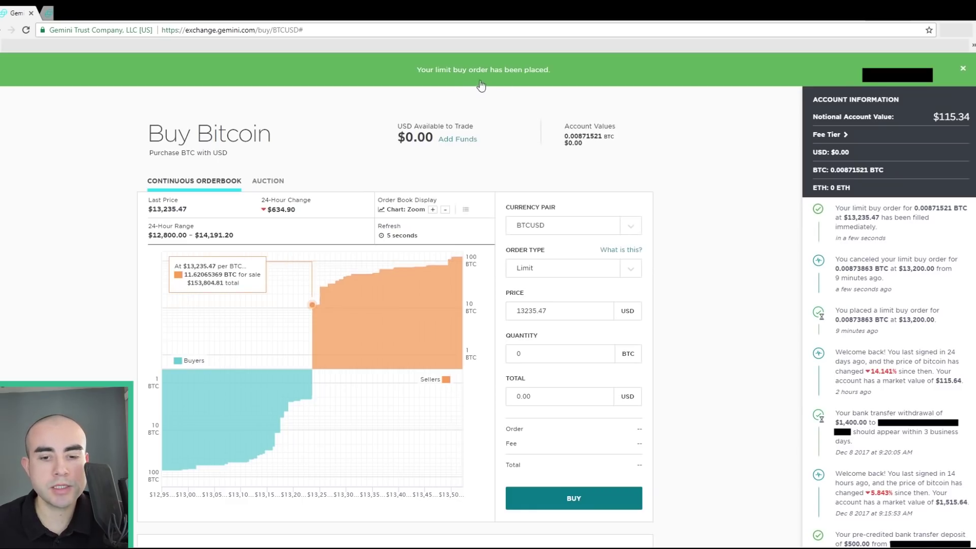
# Step: Check the new purchase in the recent BTC/USD order history, then open the account dashboard
pyautogui.scroll(-3, 314, 383)
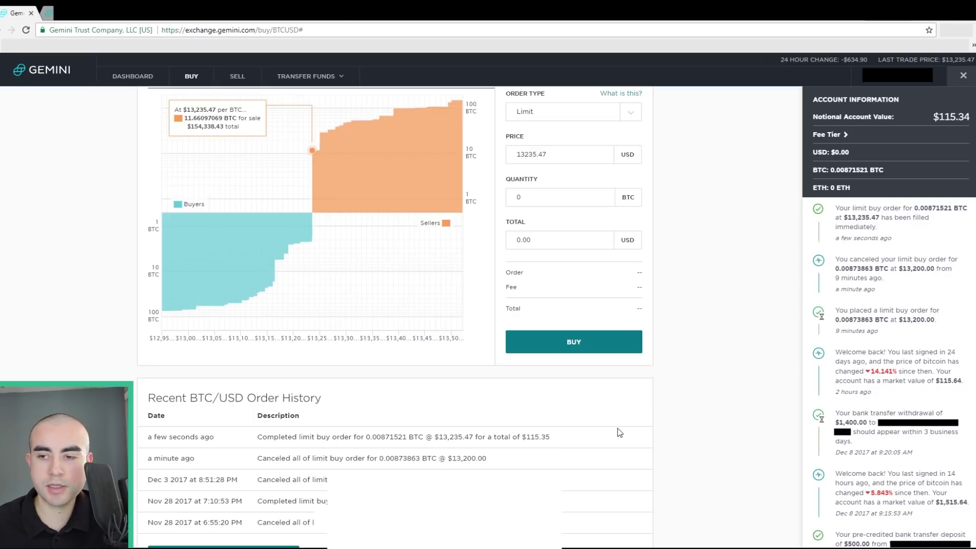
pyautogui.scroll(3, 629, 428)
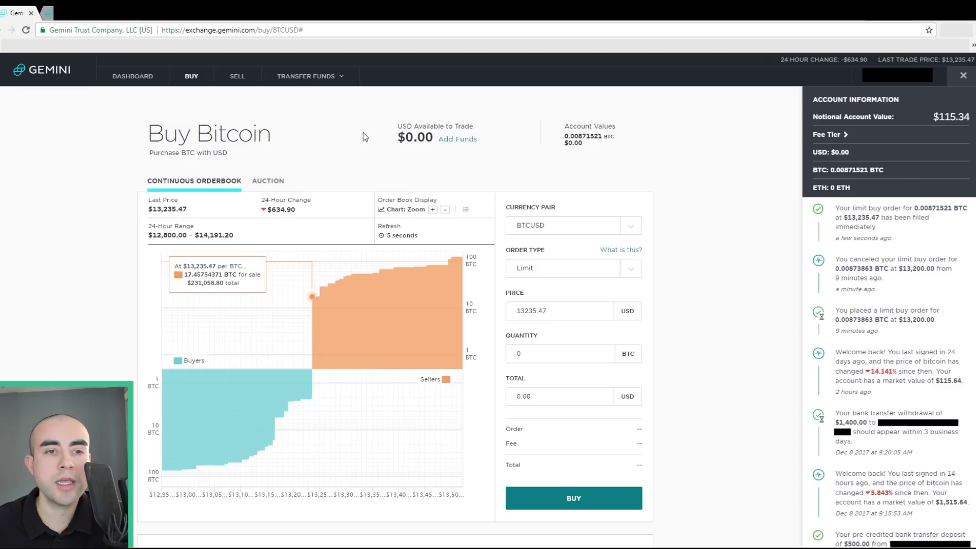
pyautogui.click(130, 76)
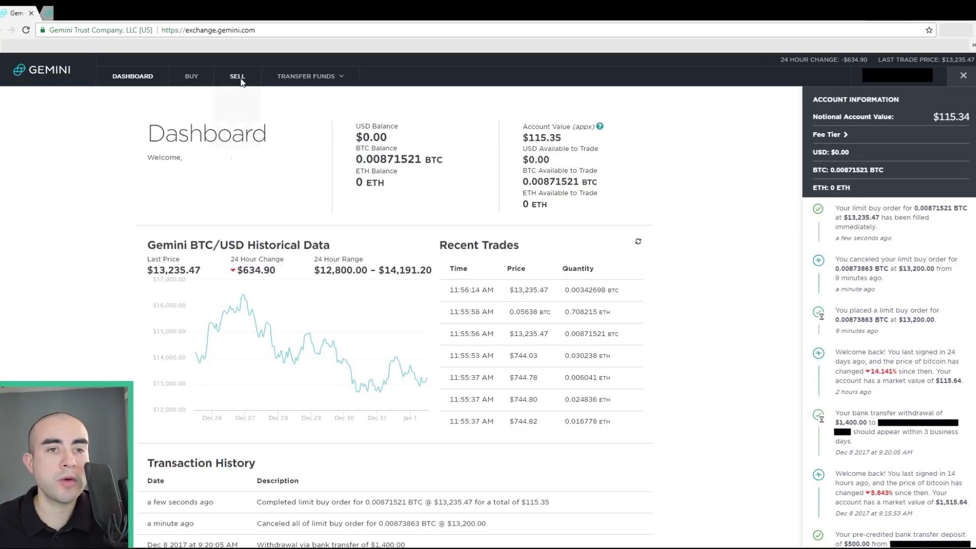
# Step: Open the BTCUSD sell page and choose Limit as the order type
pyautogui.moveTo(240, 78)
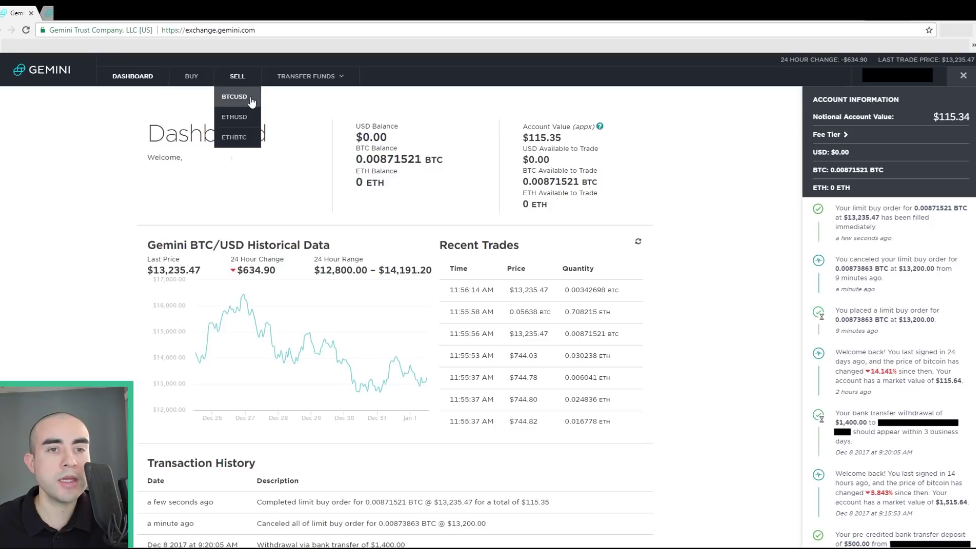
pyautogui.click(245, 96)
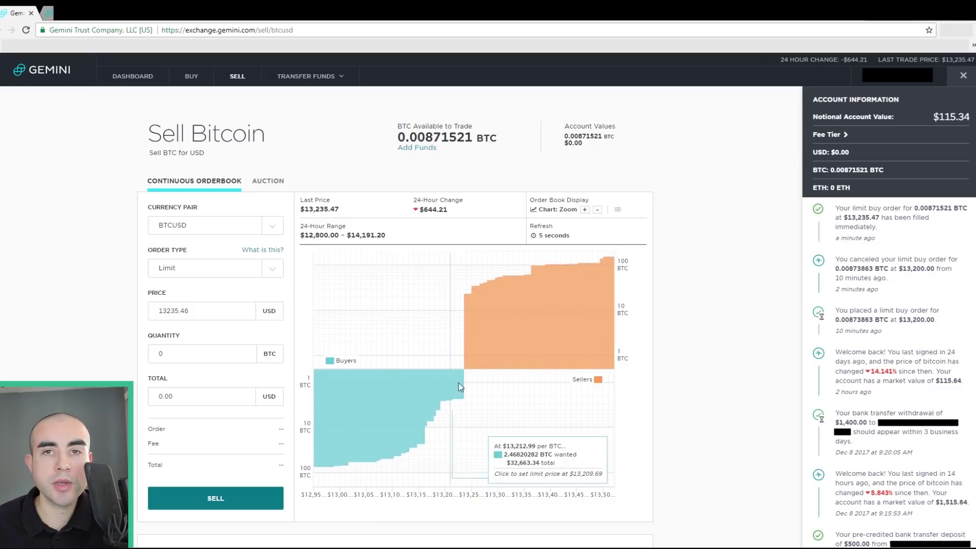
pyautogui.click(273, 270)
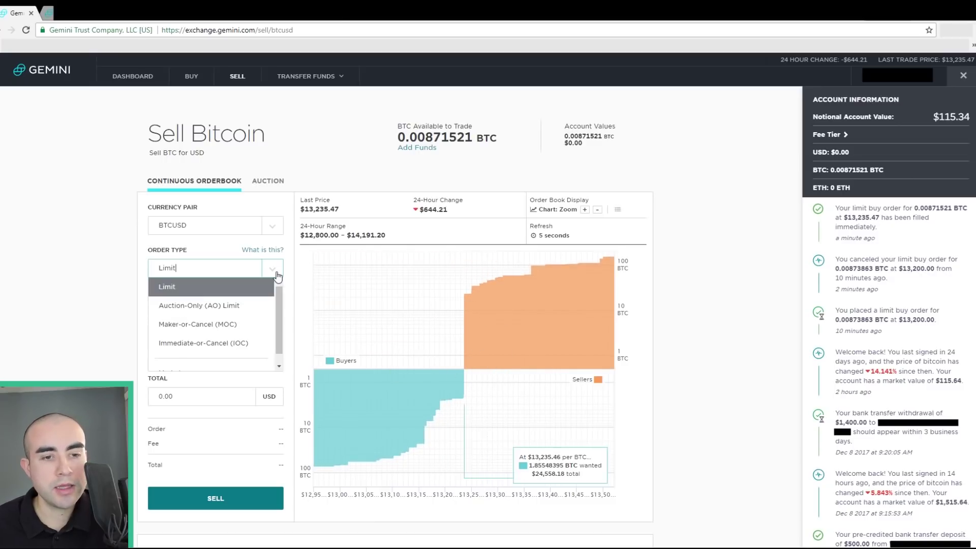
pyautogui.scroll(1, 205, 335)
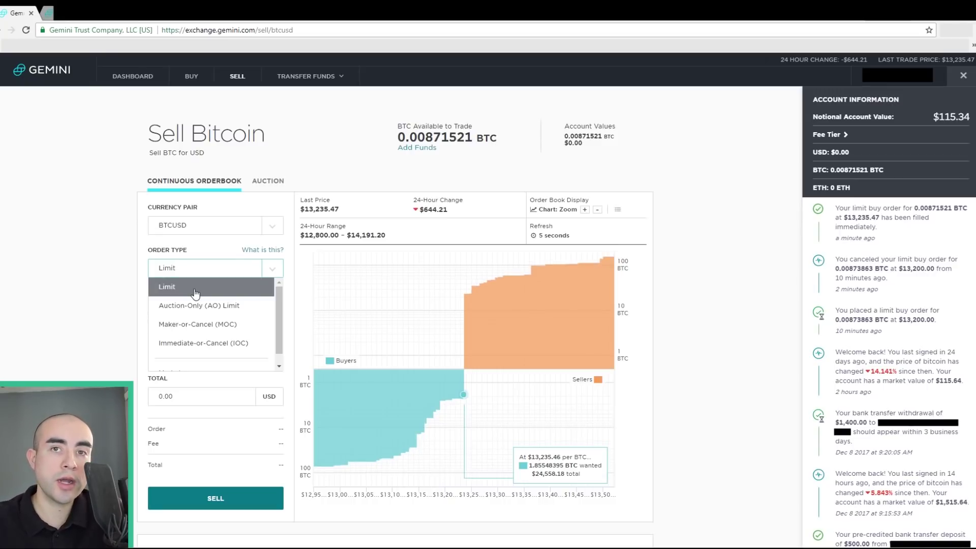
pyautogui.click(196, 290)
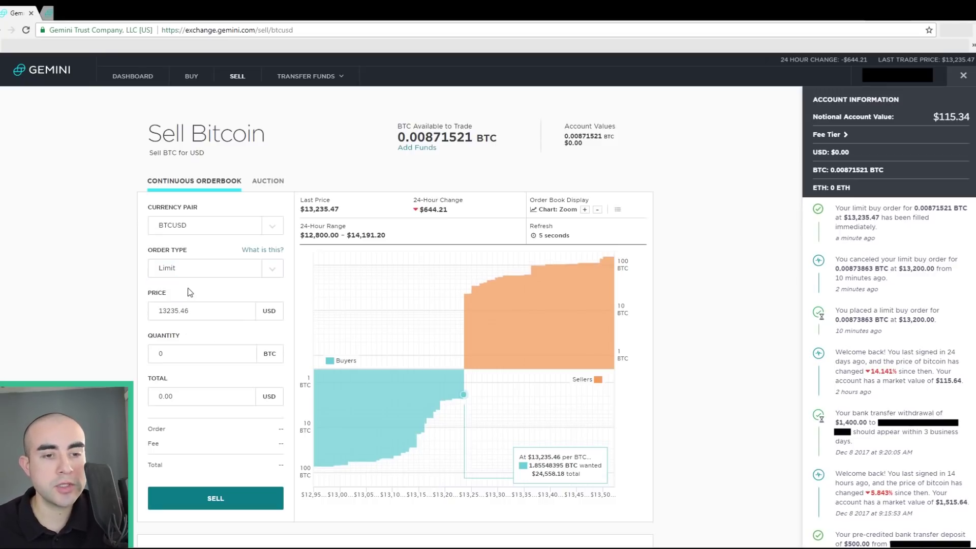
# Step: Set the sell quantity to the full available balance of 0.00871521 BTC by copying it from the page
pyautogui.click(194, 362)
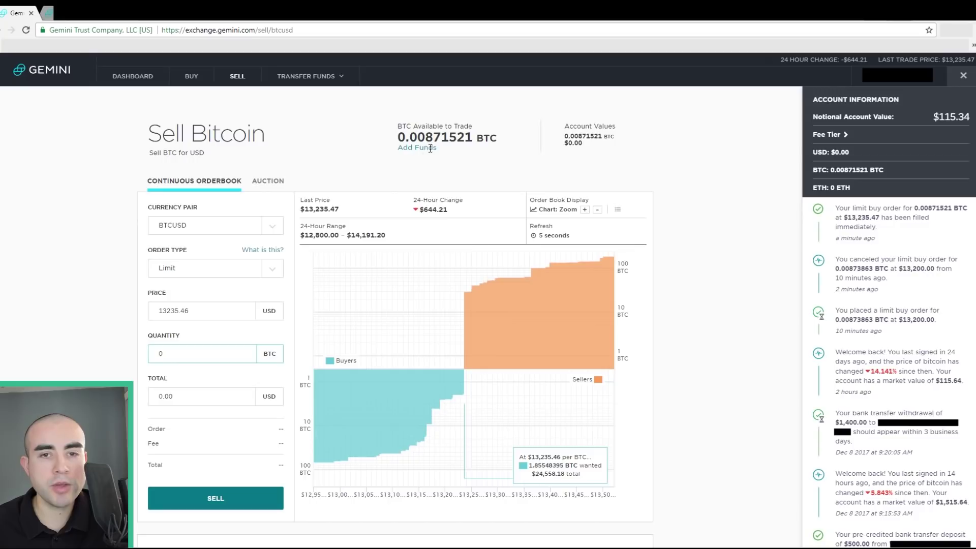
pyautogui.moveTo(430, 141); pyautogui.dragTo(398, 141)
pyautogui.hotkey('ctrl', 'c')
pyautogui.doubleClick(164, 355)
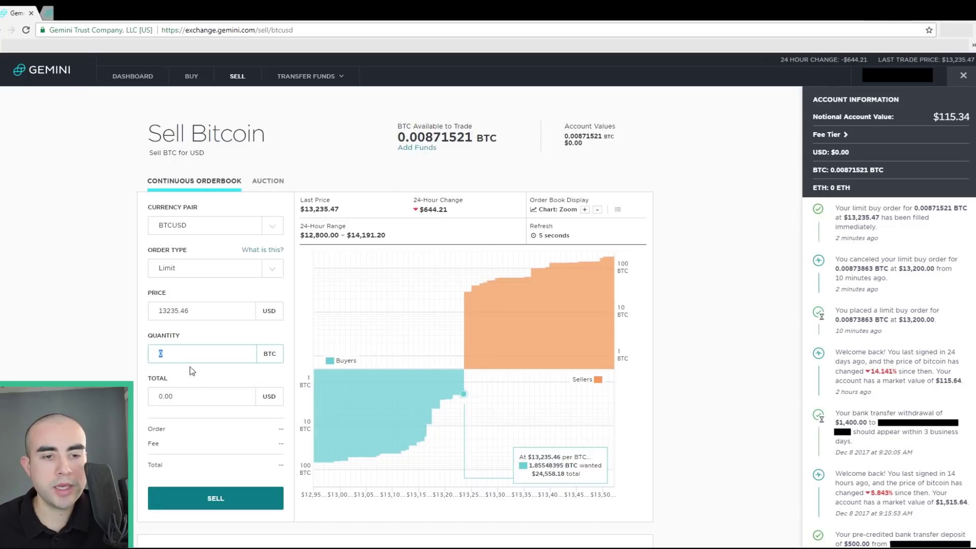
pyautogui.hotkey('ctrl', 'v')
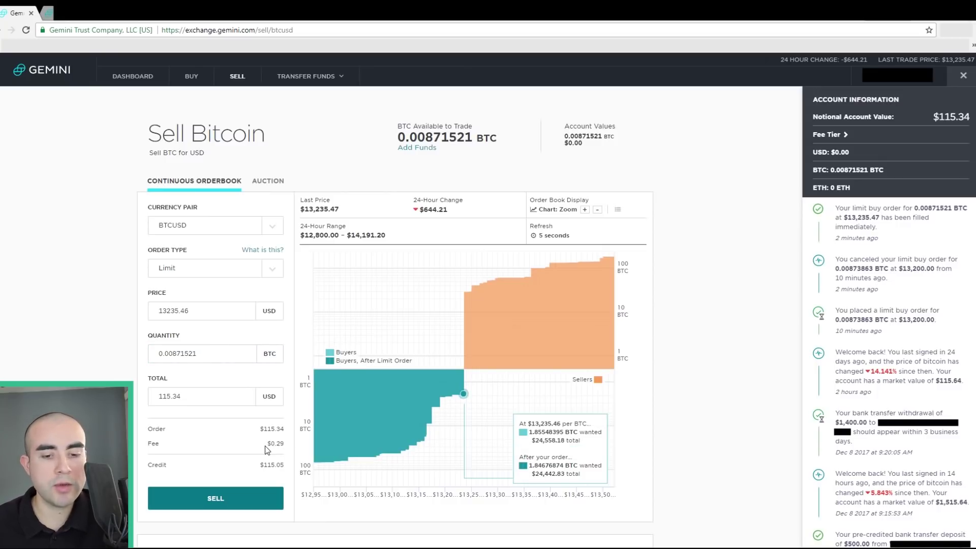
pyautogui.scroll(-1, 264, 447)
pyautogui.scroll(1, 243, 451)
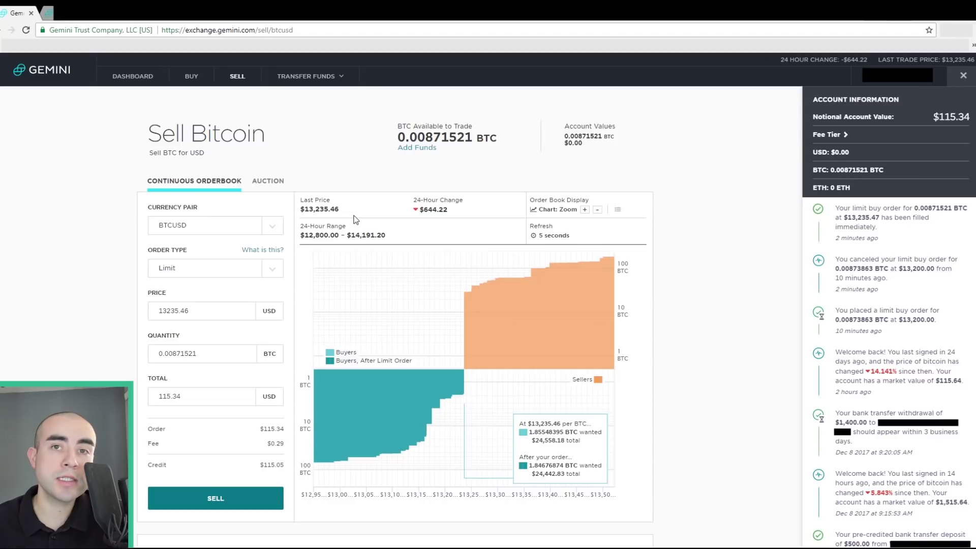
# Step: Set the limit sell price to 15,000 USD, then submit and confirm the sell order
pyautogui.moveTo(208, 319); pyautogui.dragTo(139, 315)
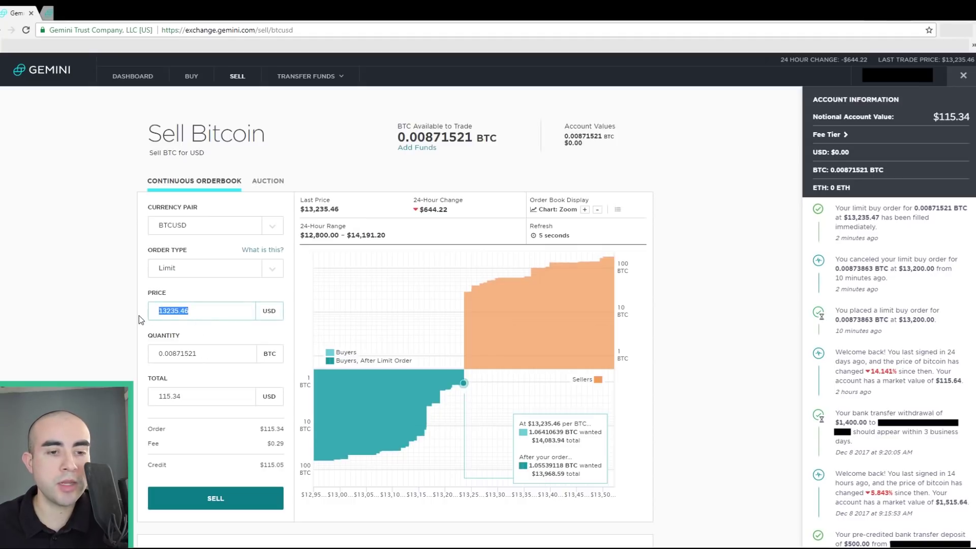
pyautogui.write('15000')
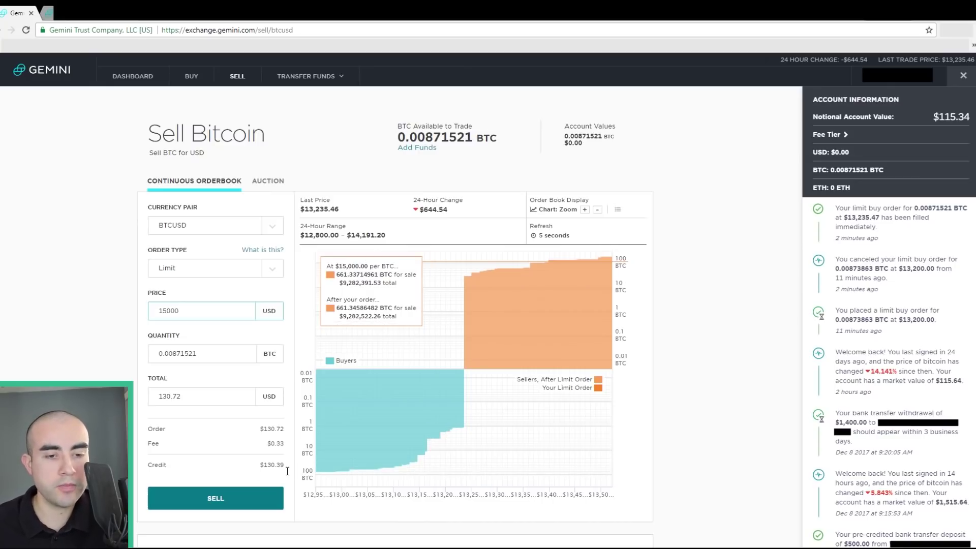
pyautogui.click(238, 503)
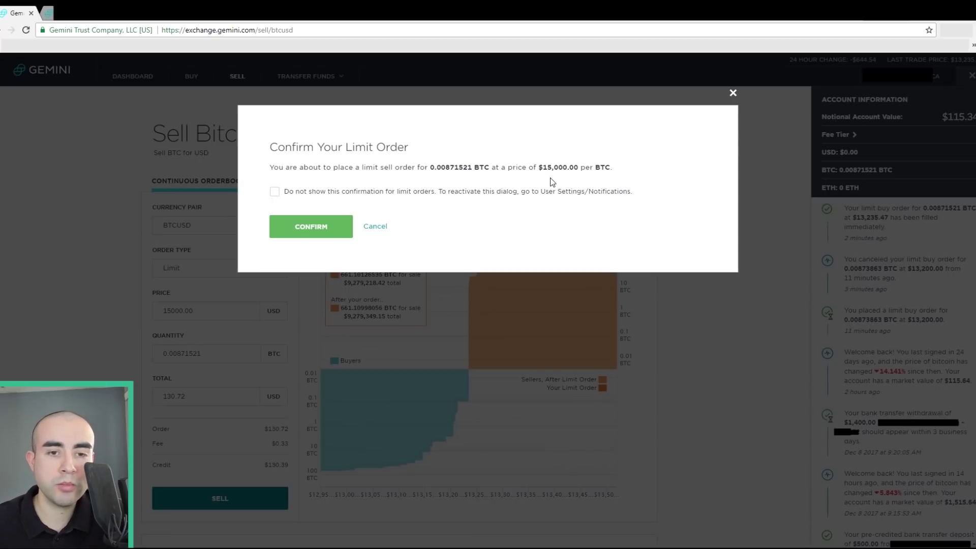
pyautogui.click(330, 235)
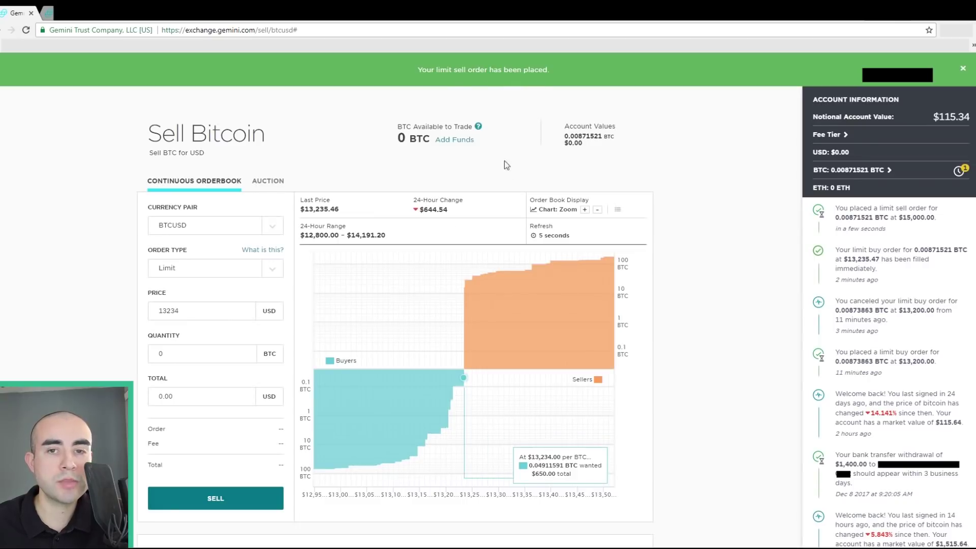
# Step: Examine the new limit sell order's description, fulfilment status and cancel option among the BTC/USD open orders
pyautogui.scroll(-3, 707, 331)
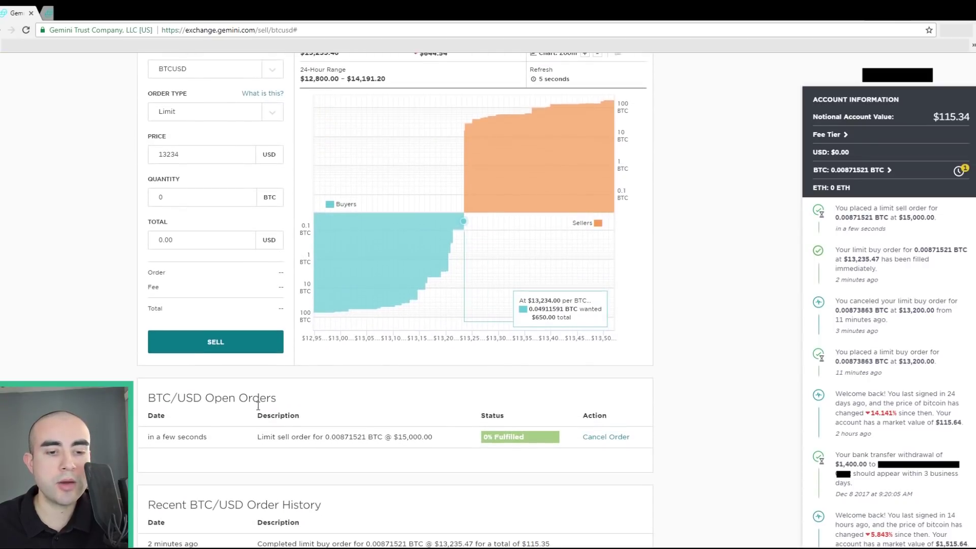
pyautogui.scroll(-1, 301, 454)
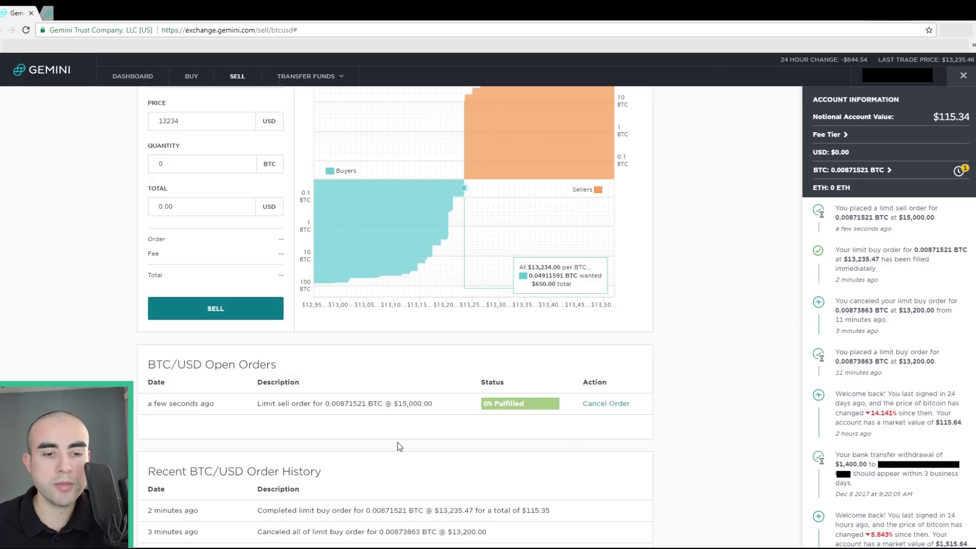
pyautogui.scroll(3, 399, 442)
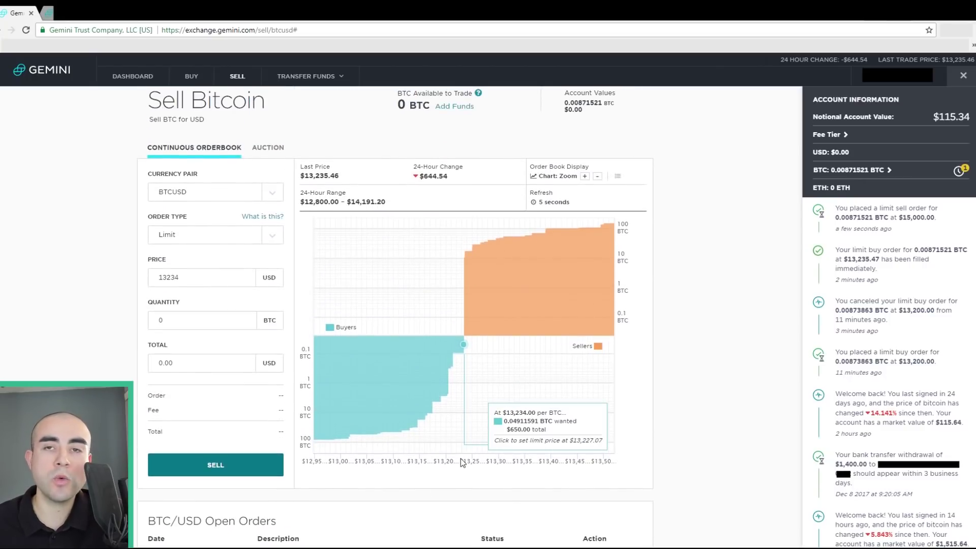
pyautogui.scroll(-3, 505, 431)
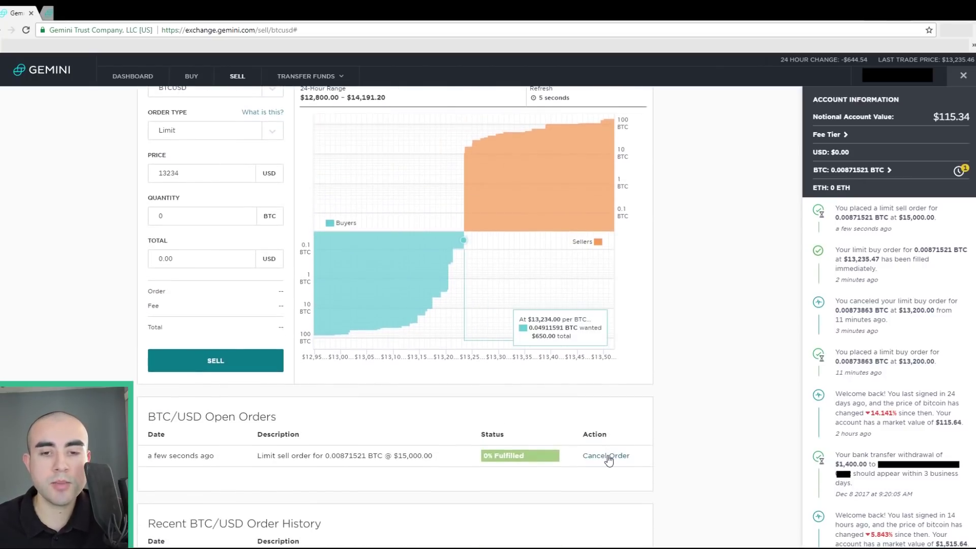
pyautogui.scroll(3, 633, 434)
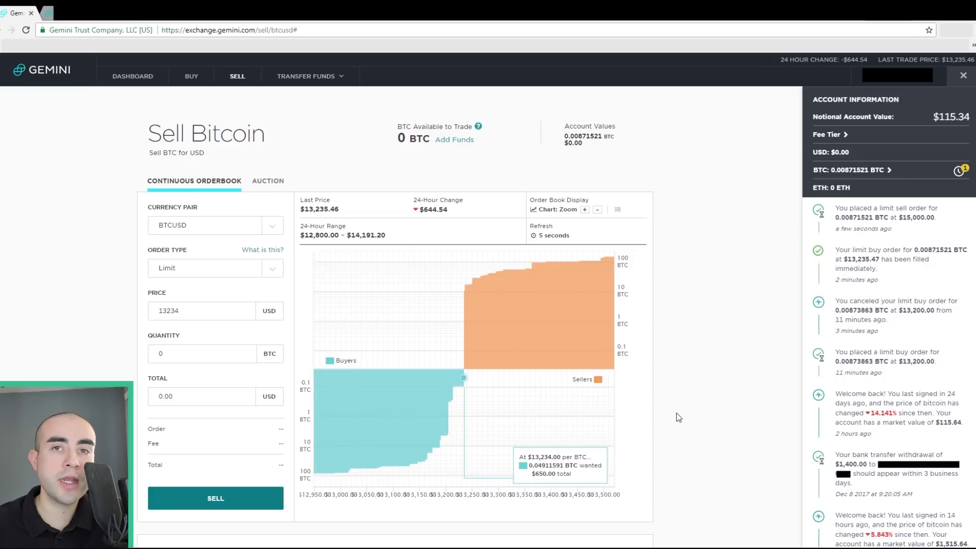
# Step: Cancel the open limit sell order for 0.00871521 BTC at 15,000 USD
pyautogui.scroll(-4, 667, 406)
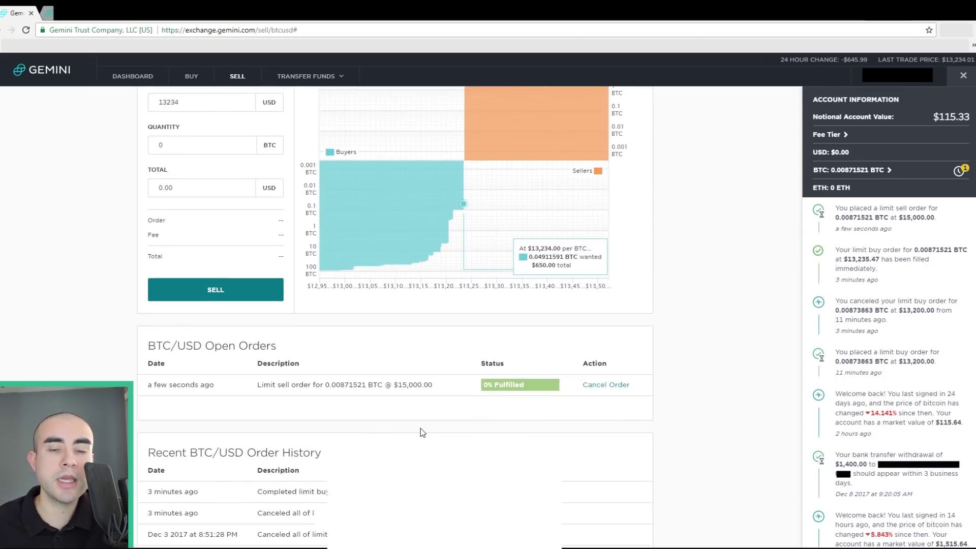
pyautogui.scroll(4, 420, 429)
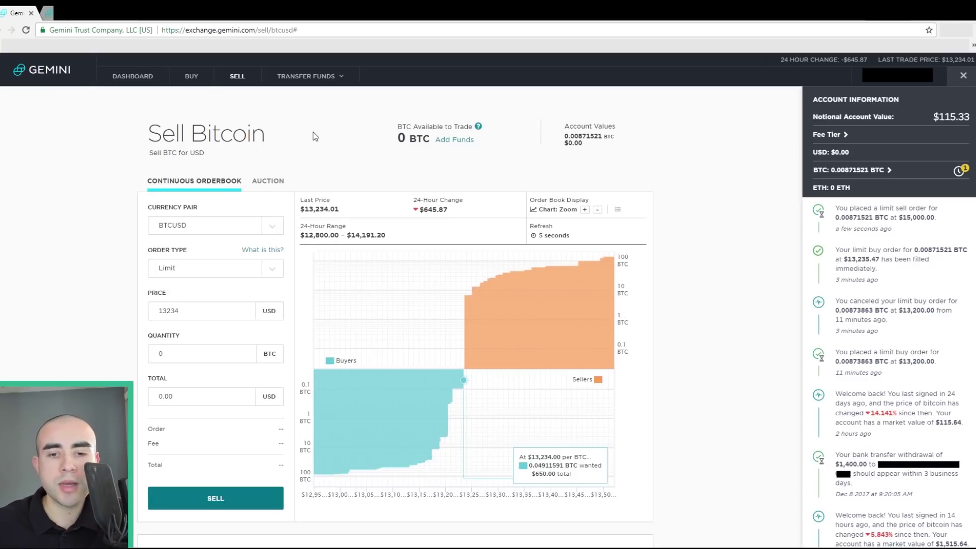
pyautogui.scroll(-4, 378, 265)
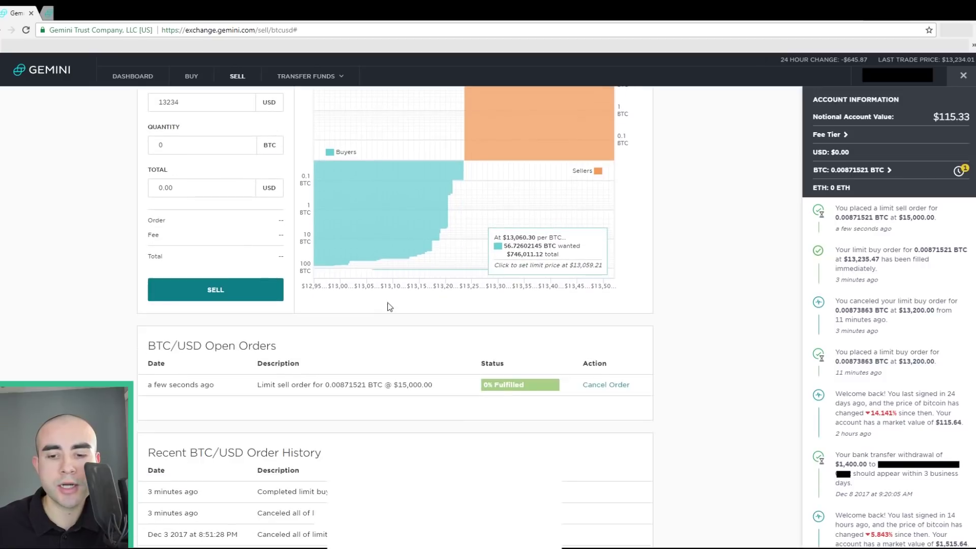
pyautogui.click(614, 387)
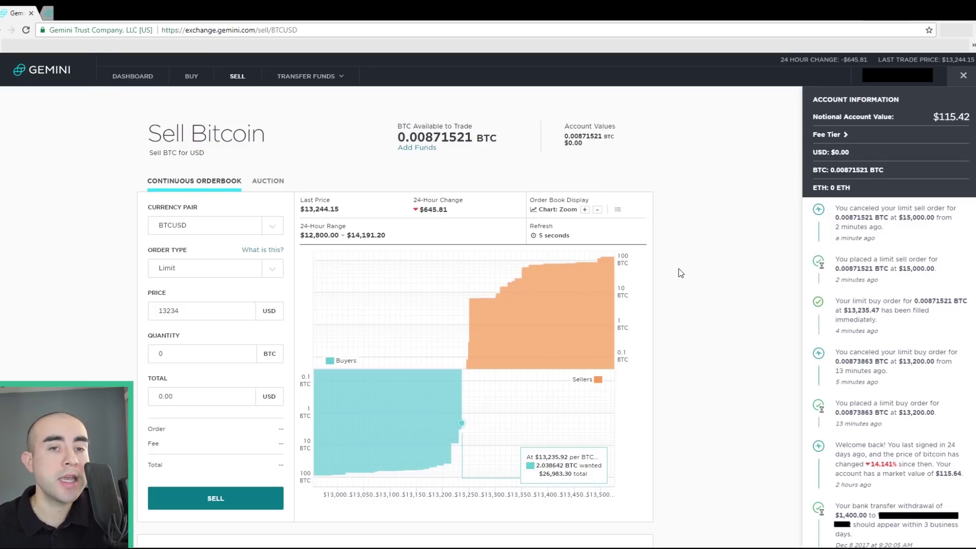
# Step: Open the form for withdrawing BTC from the exchange
pyautogui.moveTo(310, 77)
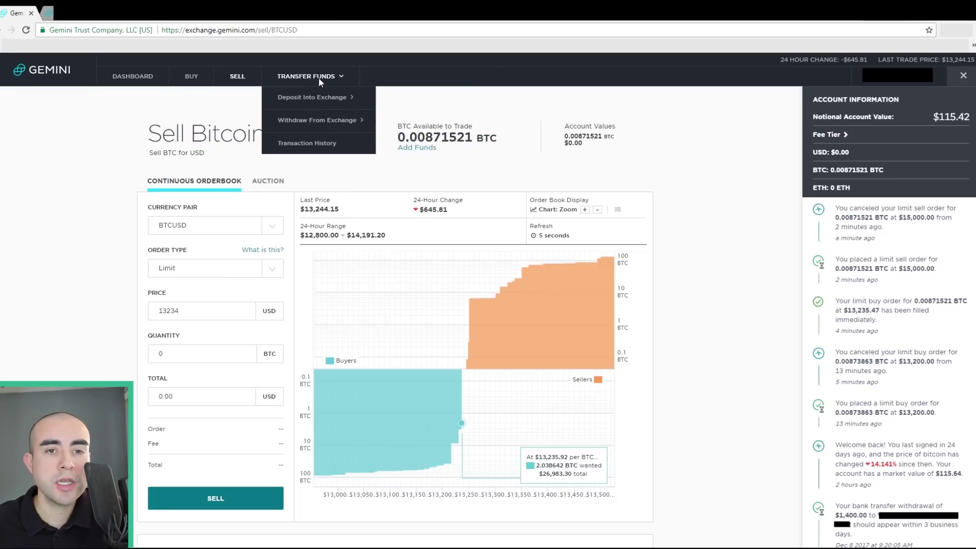
pyautogui.moveTo(329, 117)
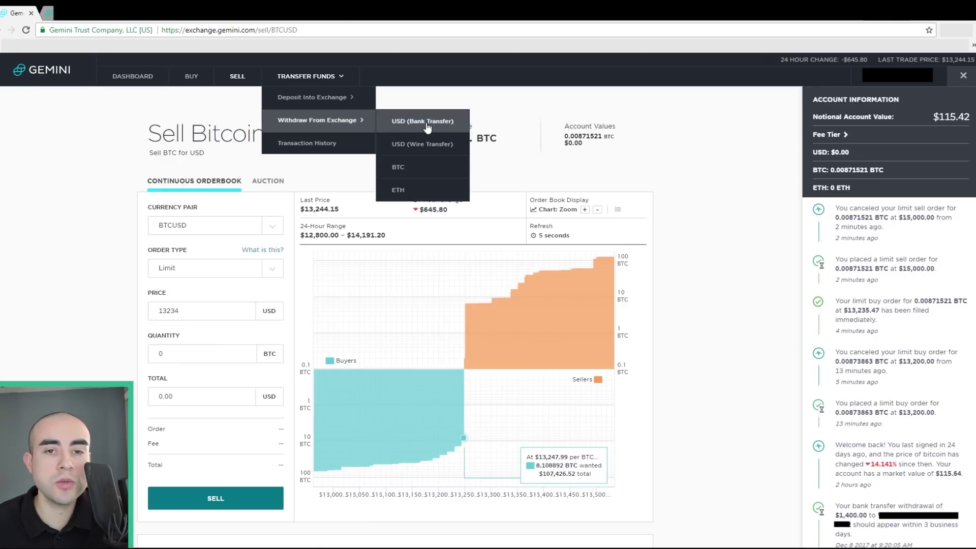
pyautogui.click(422, 174)
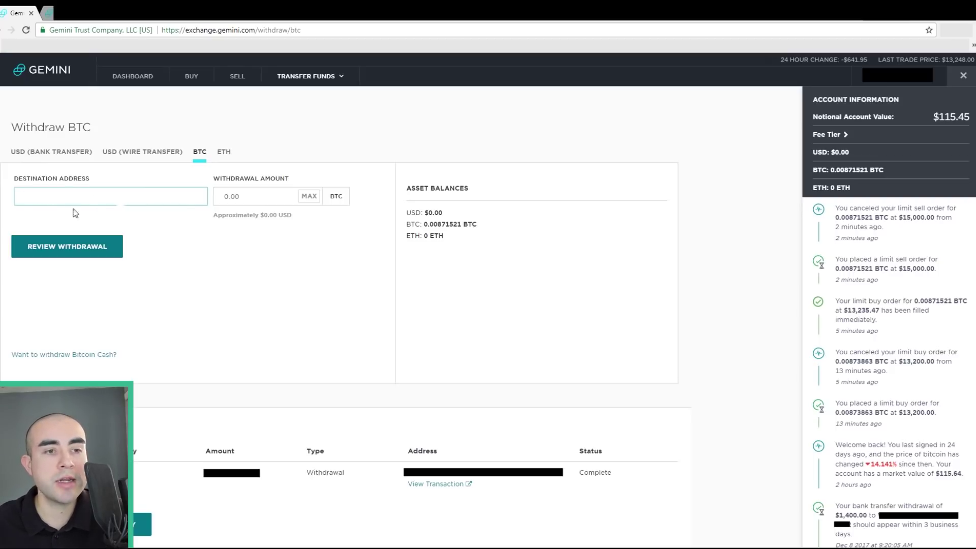
# Step: Set the withdrawal amount to the maximum available 0.00871521 BTC and activate the empty destination address field
pyautogui.click(262, 204)
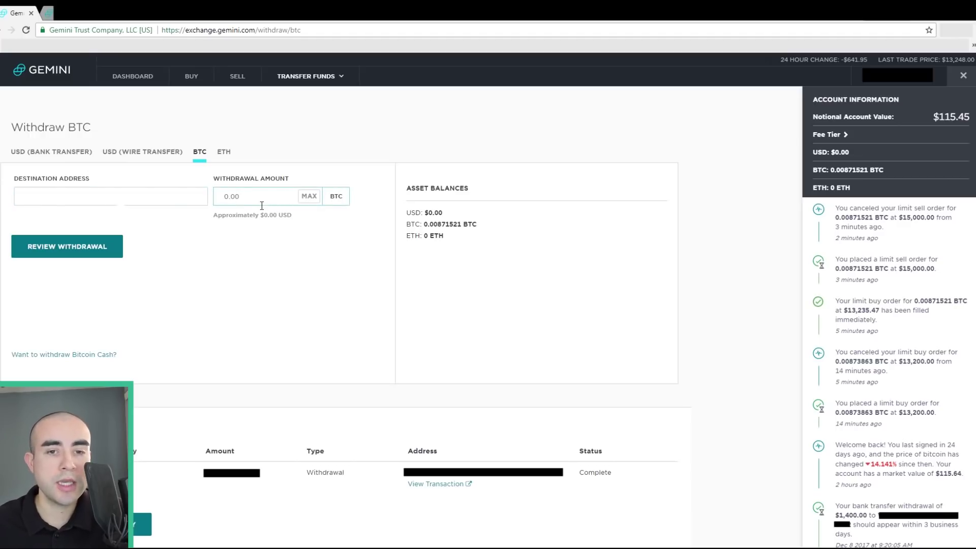
pyautogui.click(309, 196)
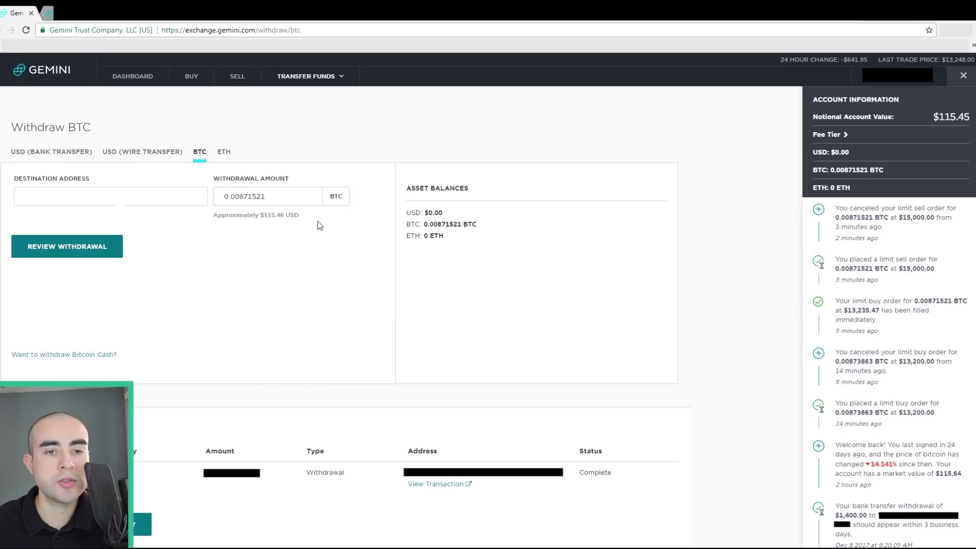
pyautogui.click(81, 204)
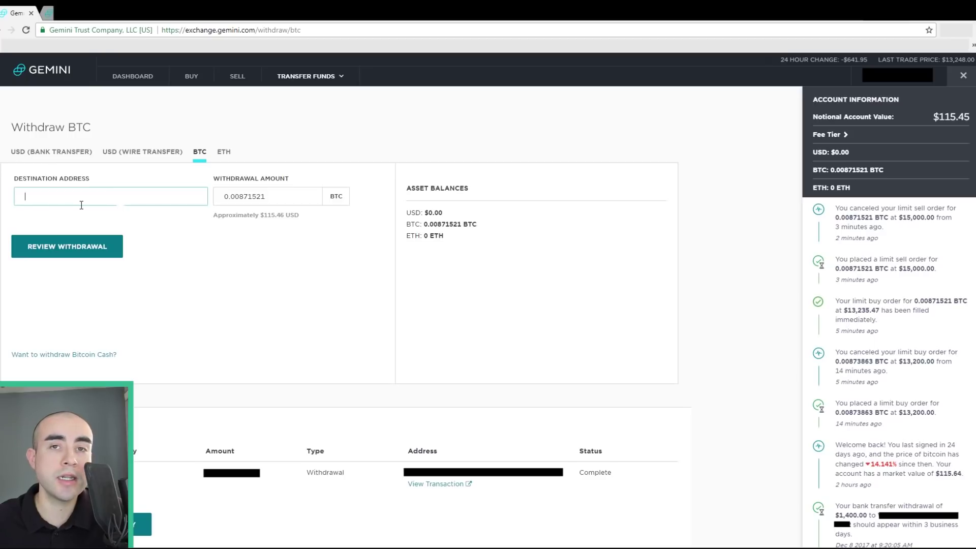